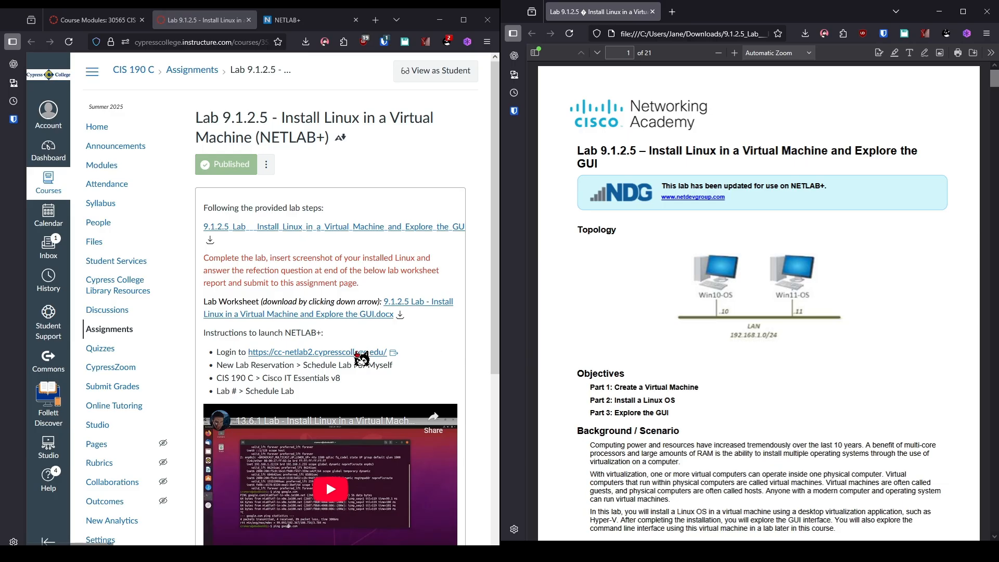
# Open the cc-netlab2.cypresscollege.edu NETLAB+ login link from the lab assignment's instructions.
pyautogui.click(370, 353)
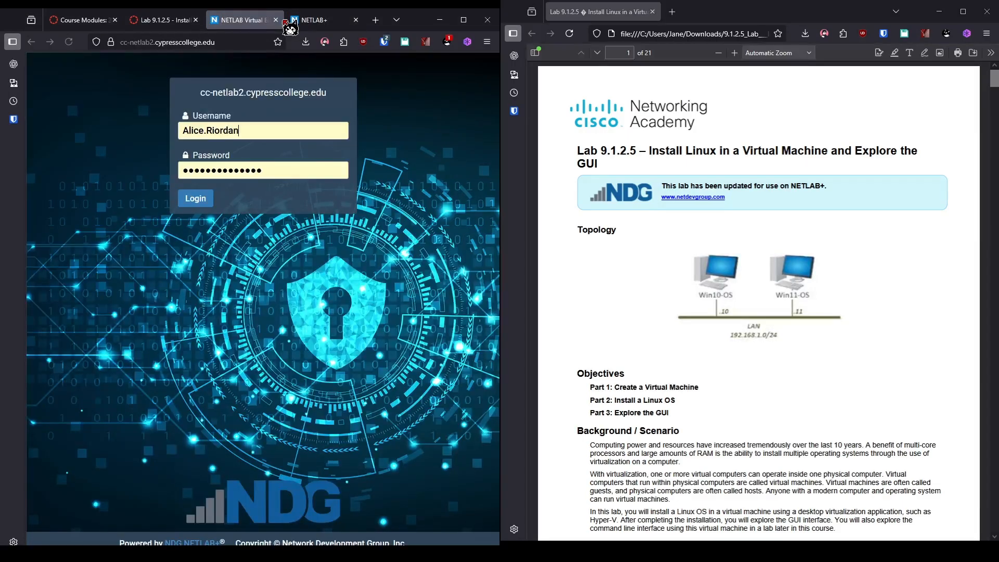
# Log in to NETLAB+ with the saved credentials and start scheduling a lab for yourself.
pyautogui.click(356, 20)
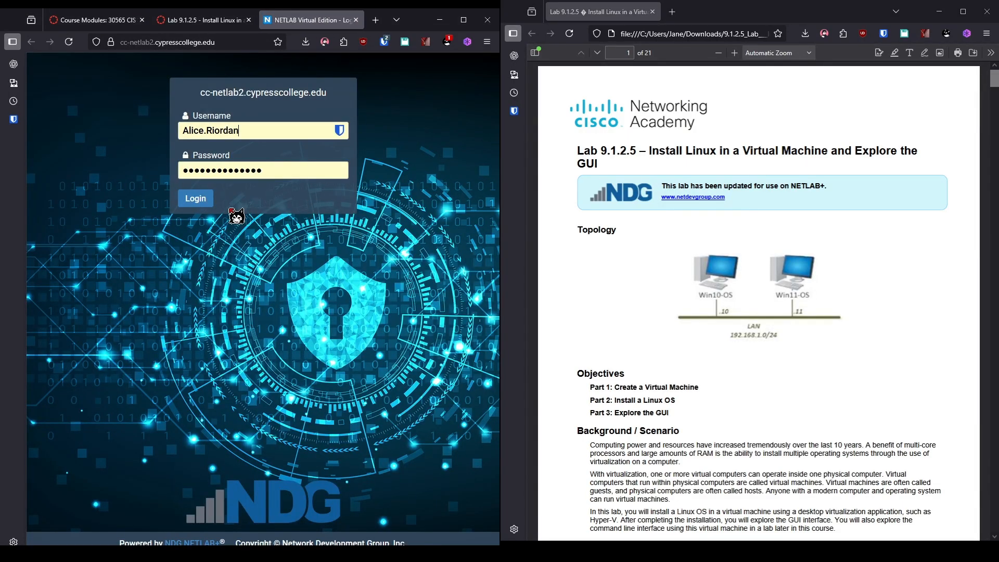
pyautogui.click(207, 202)
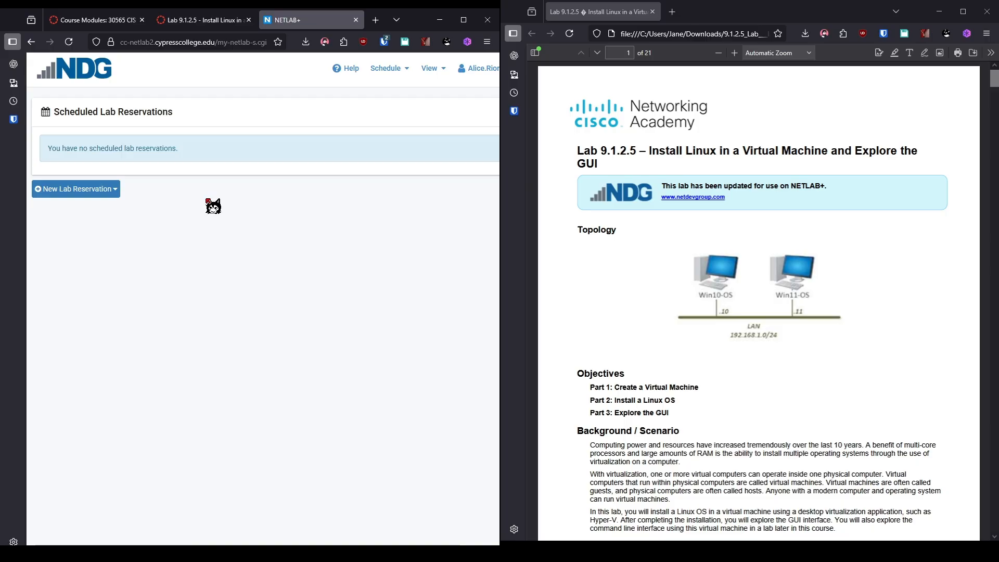
pyautogui.click(85, 187)
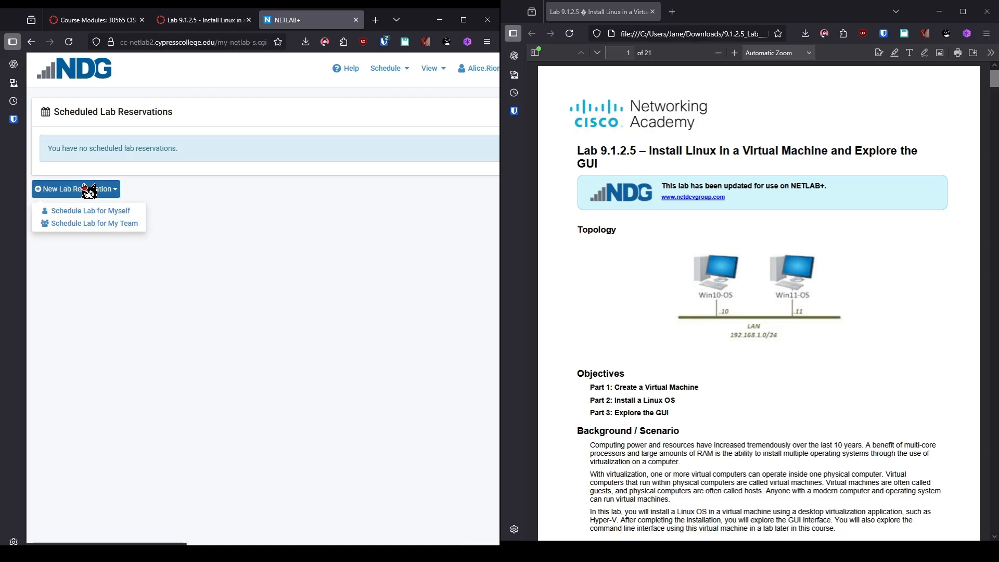
pyautogui.click(94, 210)
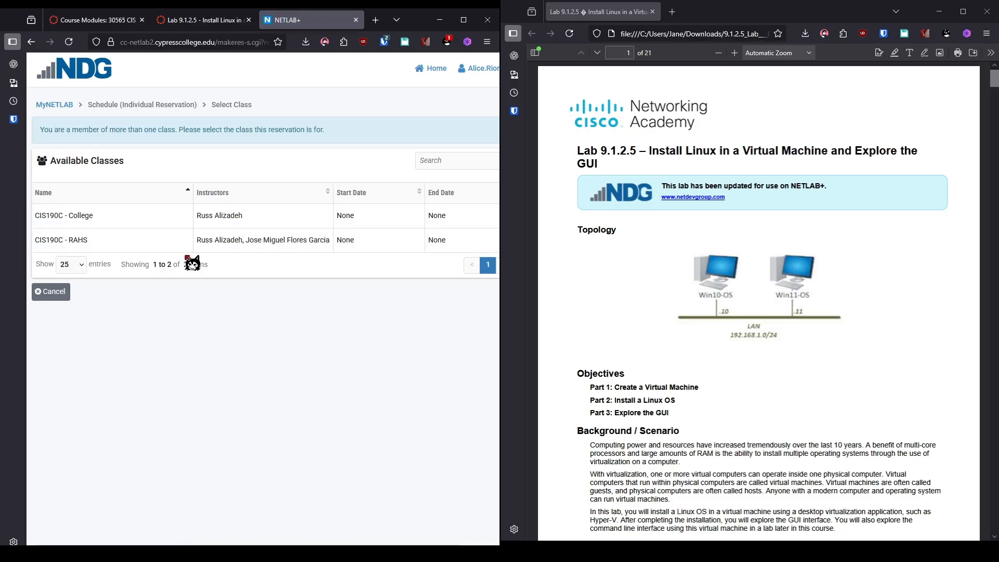
# Choose class CIS190C - College, Cisco IT Essentials v8, and the 9.1.2.5 Install Linux lab.
pyautogui.click(148, 219)
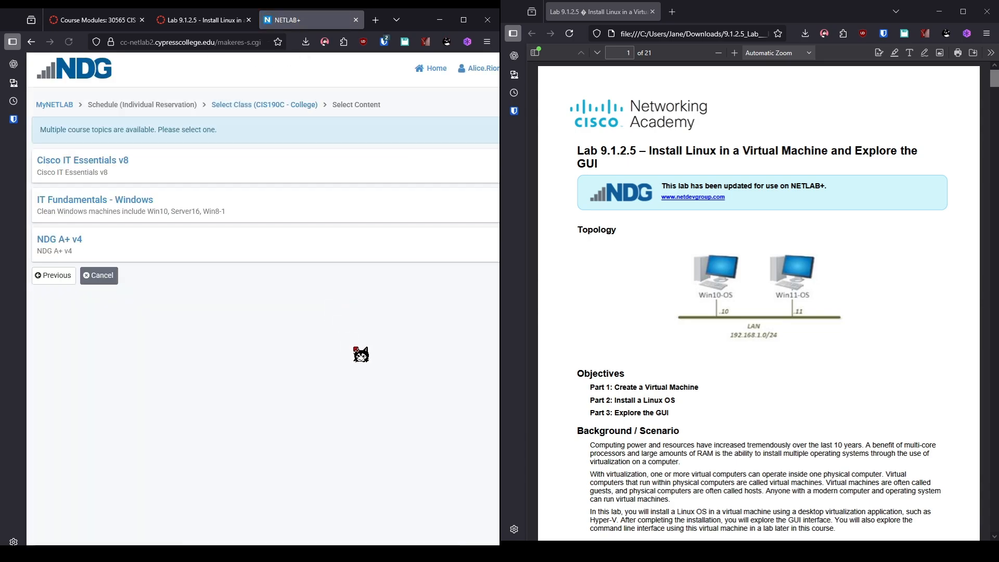
pyautogui.click(67, 163)
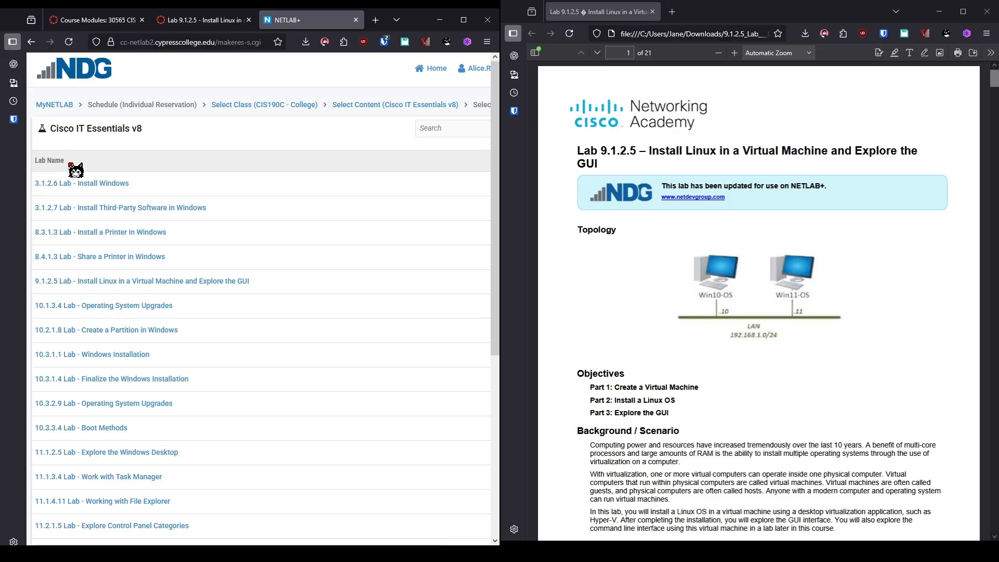
pyautogui.scroll(-5, 227, 261)
pyautogui.scroll(1, 227, 263)
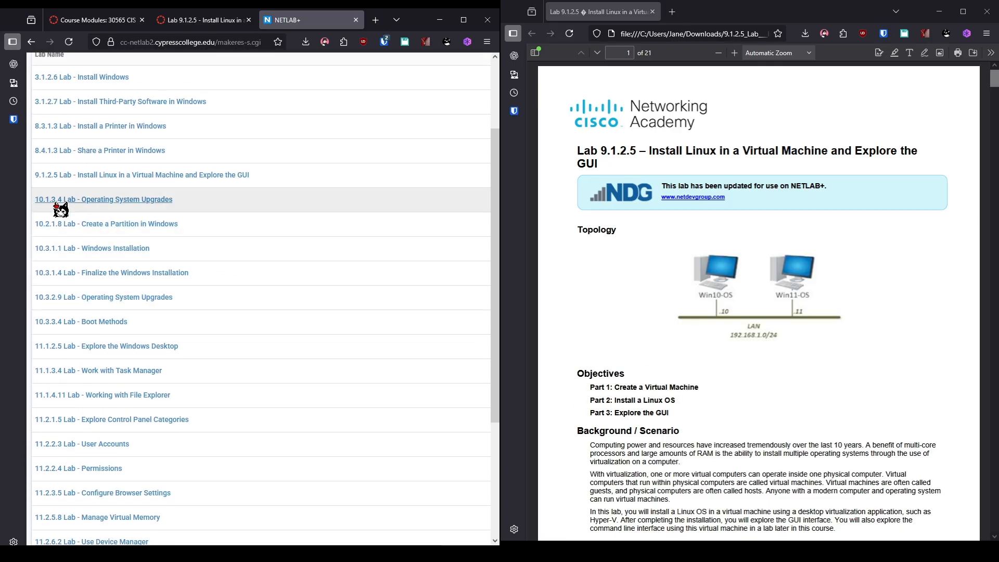
pyautogui.click(78, 178)
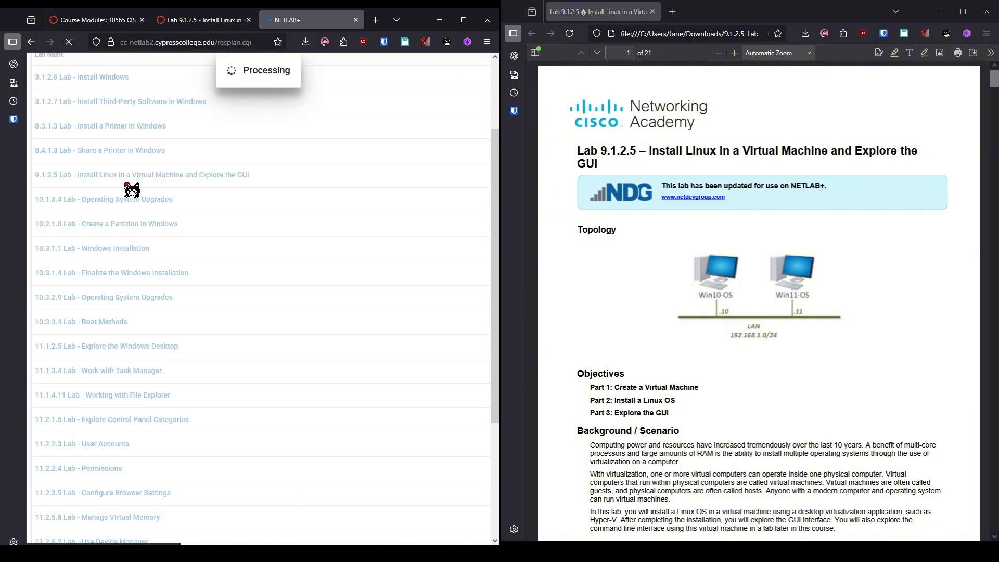
# Book the current Cisco_ITEv8_Pod01 slot ending at 15:00, submit, and acknowledge reservation 40521.
pyautogui.scroll(-5, 863, 388)
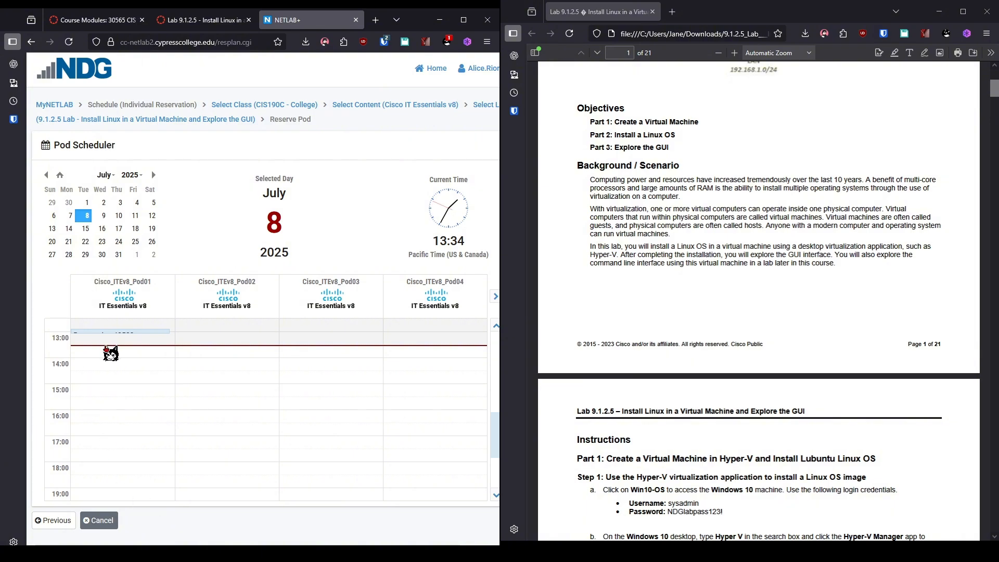
pyautogui.click(106, 349)
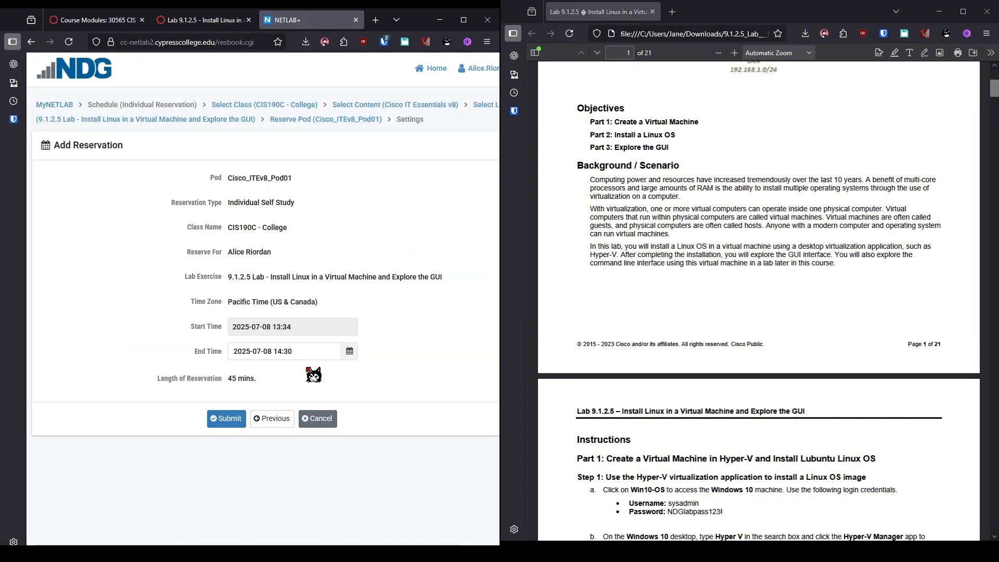
pyautogui.click(350, 353)
pyautogui.click(358, 407)
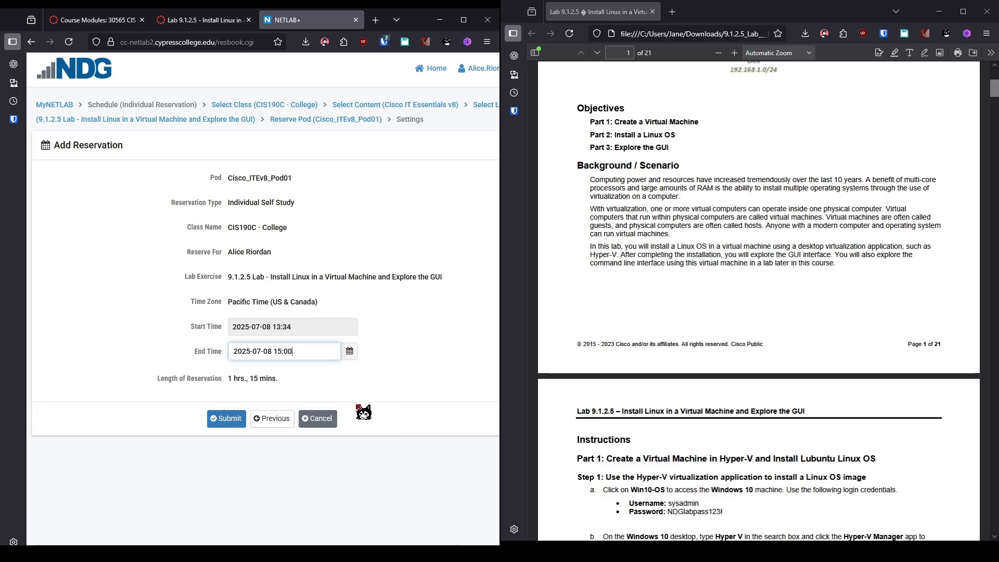
pyautogui.click(226, 420)
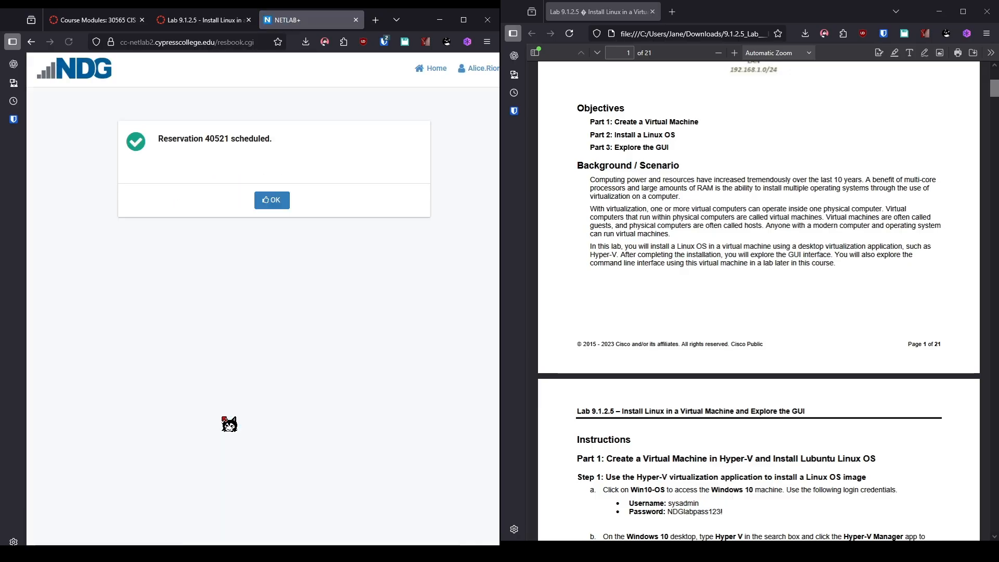
pyautogui.click(275, 203)
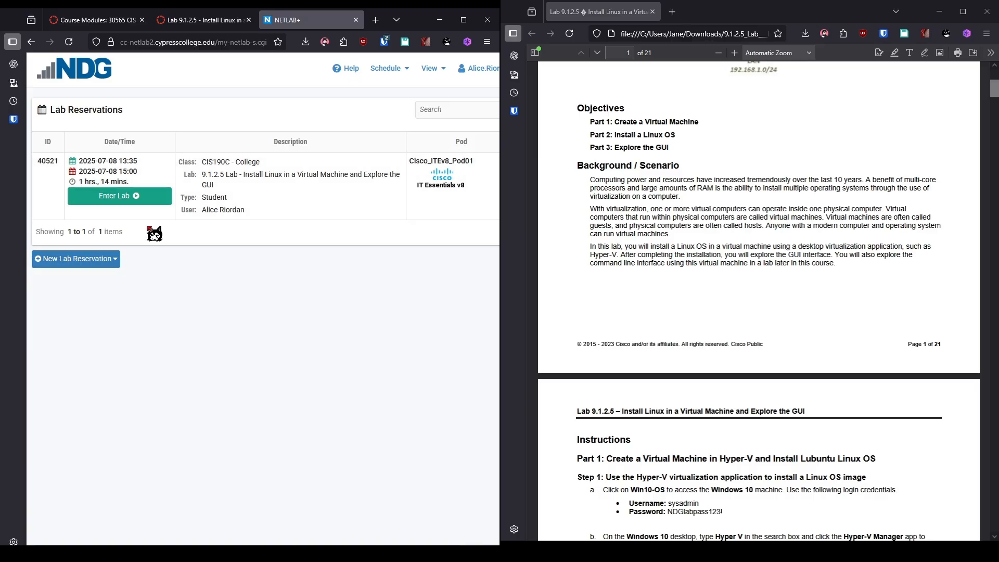
# Enter reservation 40521's lab and wait for the Win10-OS / Win11-OS topology to load.
pyautogui.click(141, 201)
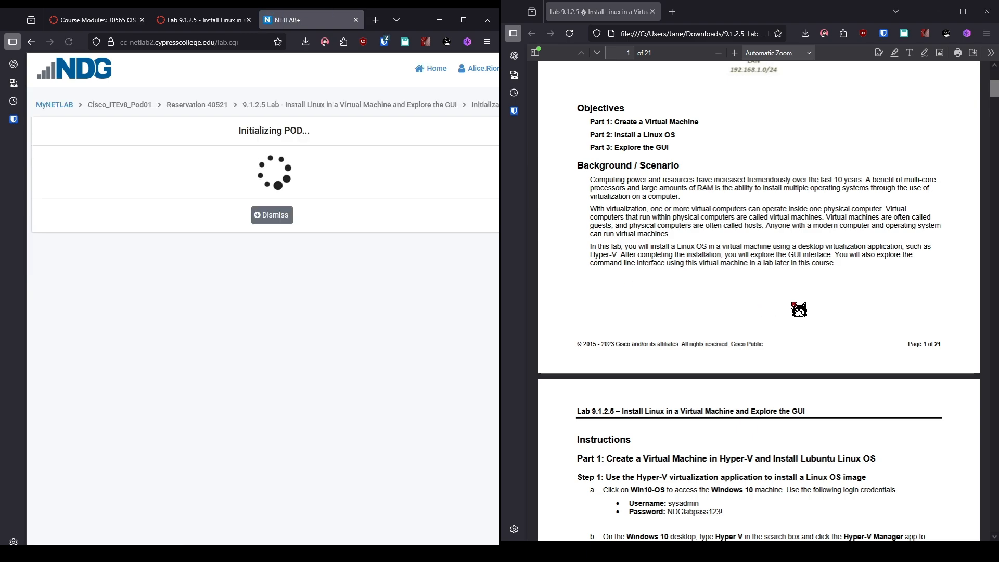
pyautogui.scroll(-4, 798, 309)
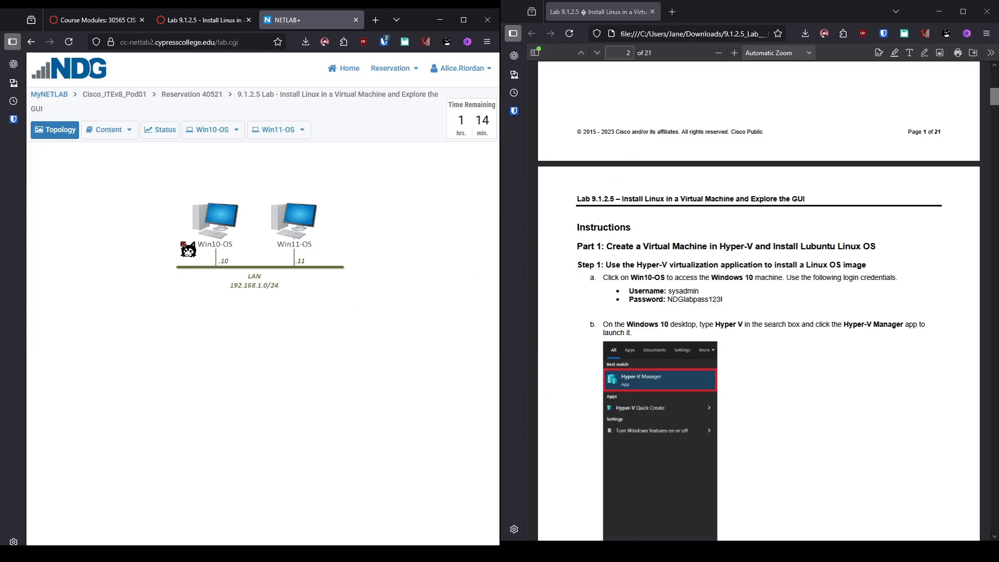
# Open the Win10-OS console and sign in with the lab account password.
pyautogui.click(219, 222)
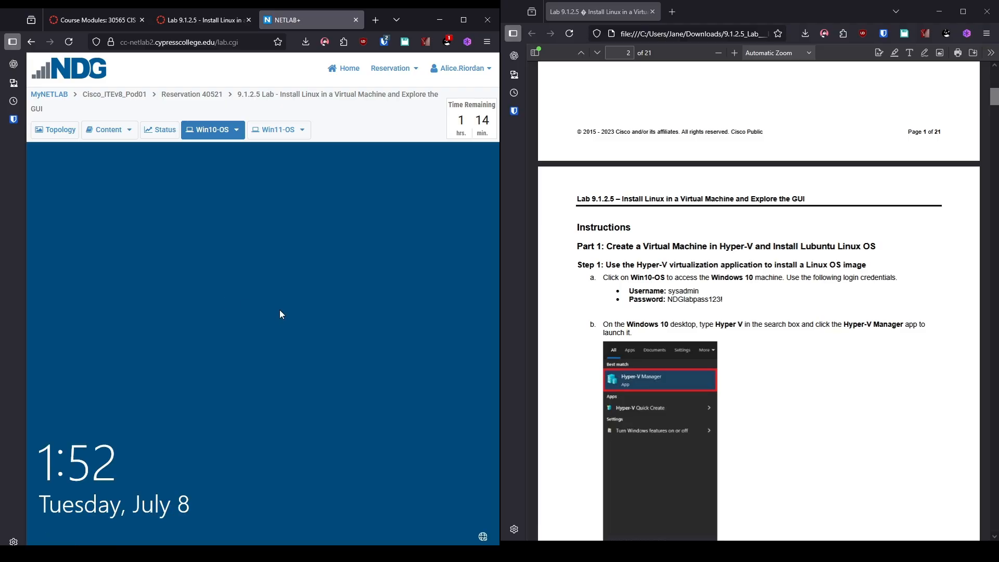
pyautogui.click(280, 310)
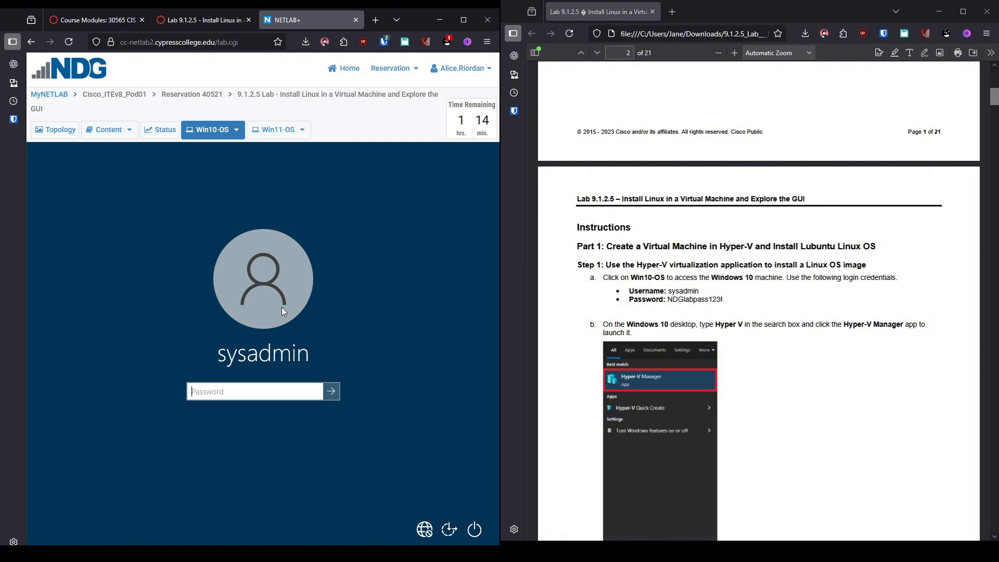
pyautogui.write('NDGlabpass1123!')
pyautogui.press('Return')
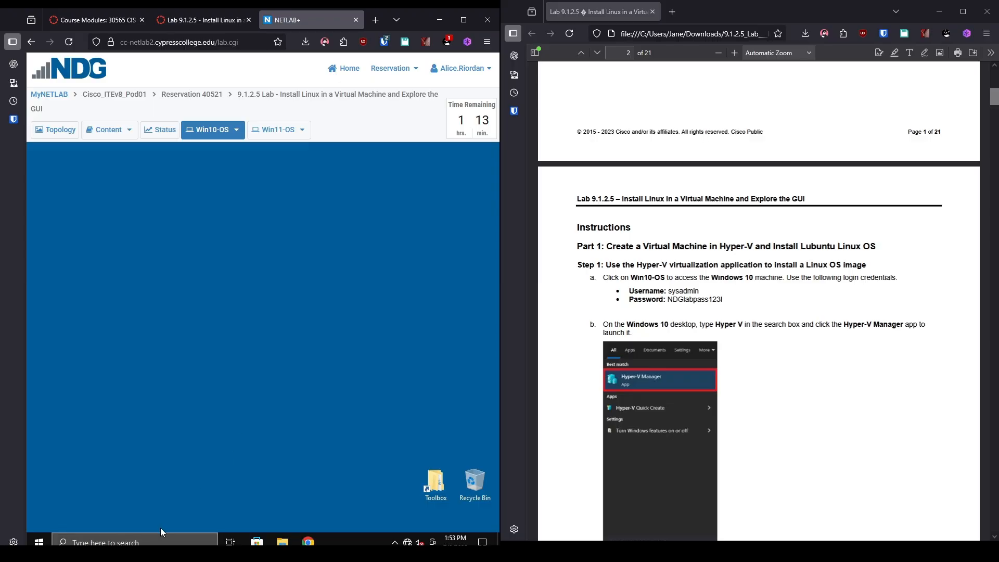
# Search 'hyper' in Windows search and launch Hyper-V Manager.
pyautogui.click(159, 541)
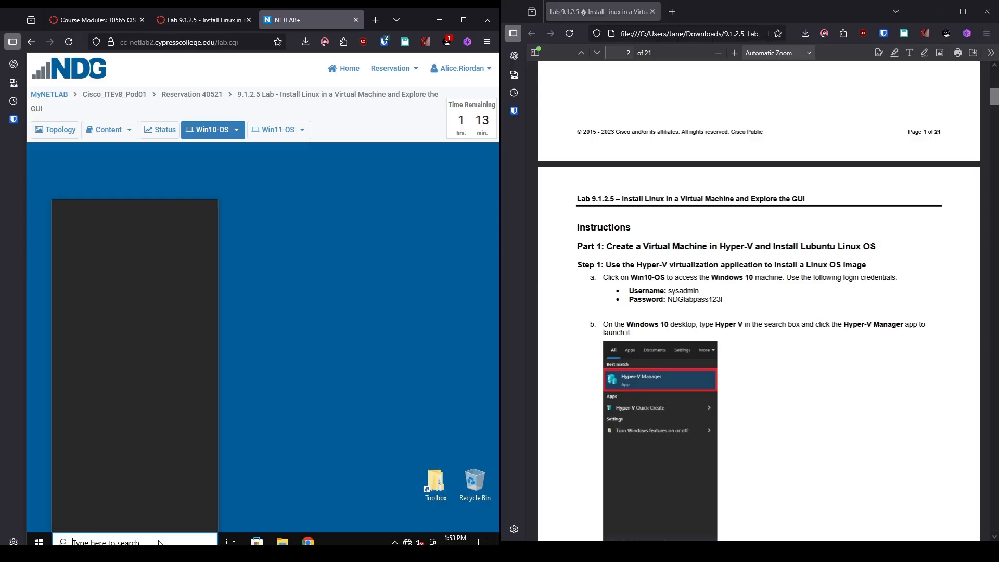
pyautogui.write('hyper')
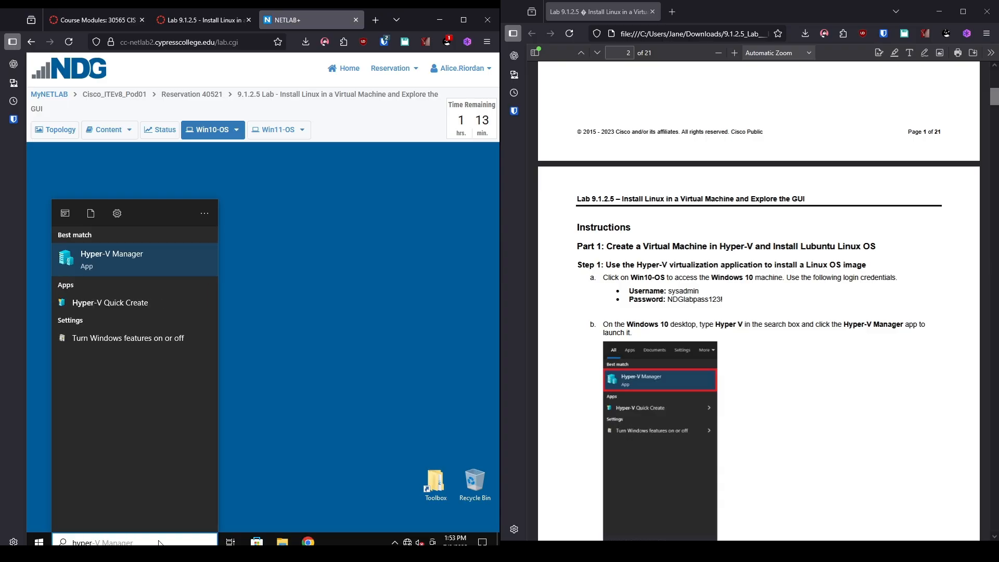
pyautogui.press('Return')
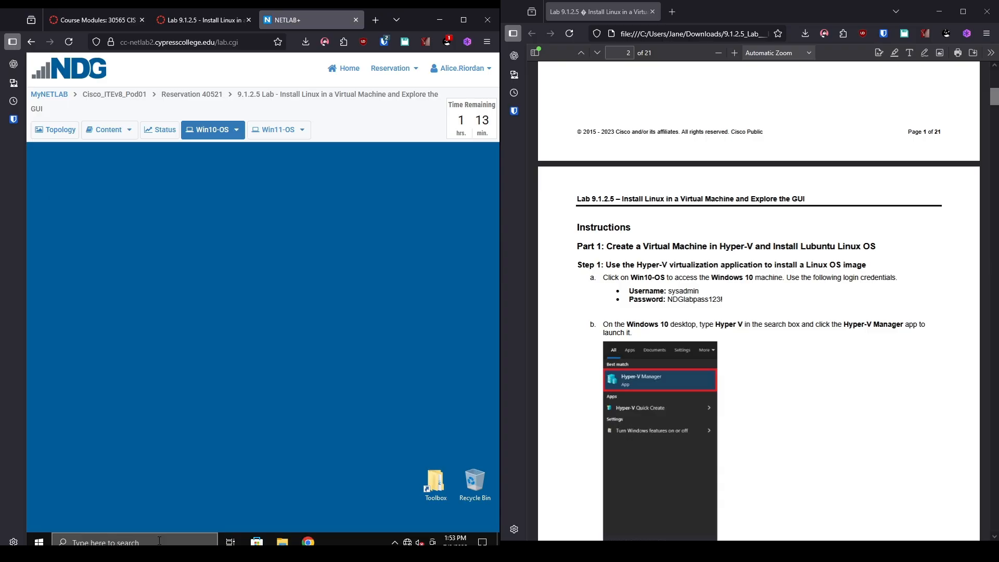
pyautogui.scroll(-9, 776, 469)
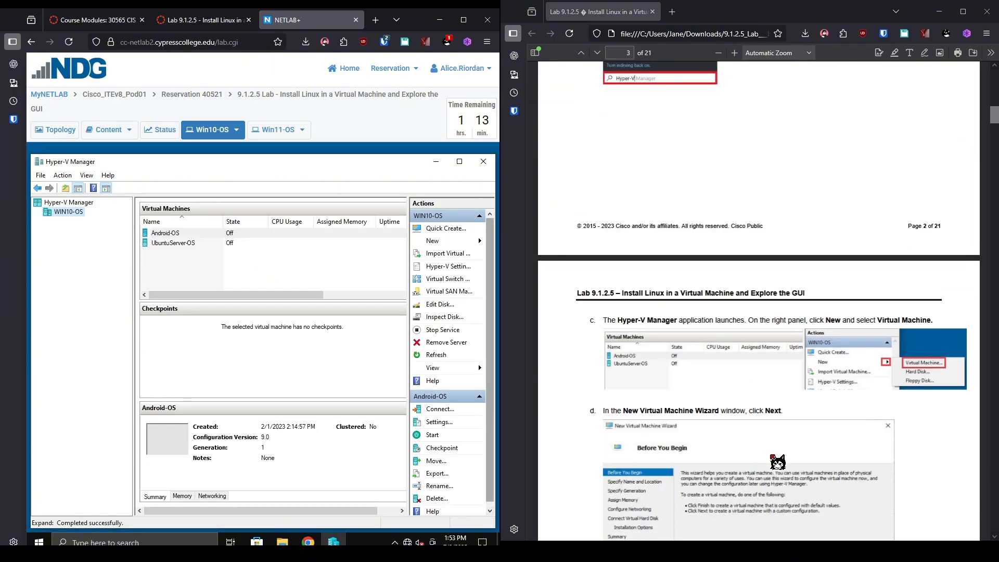
# Start the New Virtual Machine wizard from Hyper-V Manager's New menu.
pyautogui.scroll(-2, 778, 460)
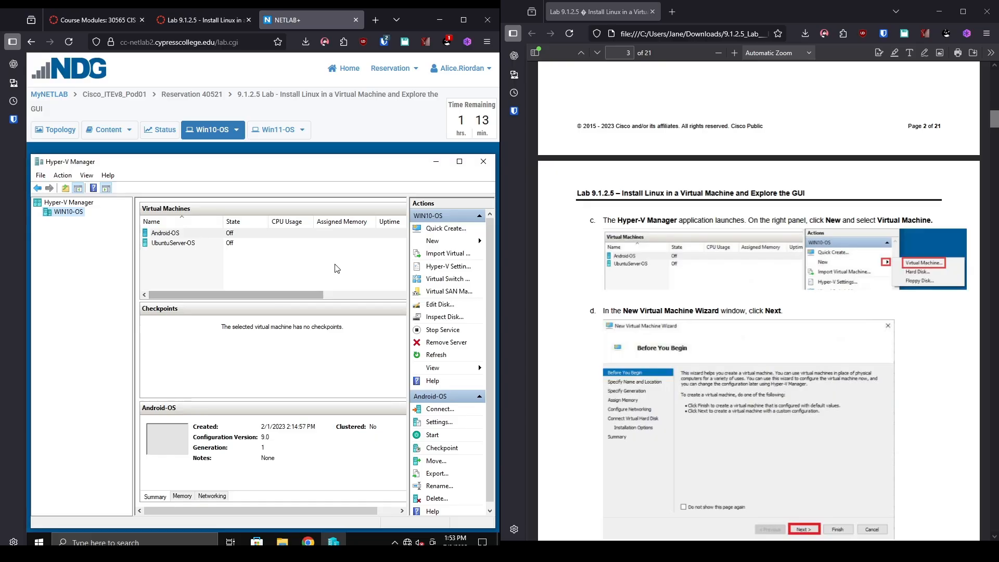
pyautogui.click(460, 241)
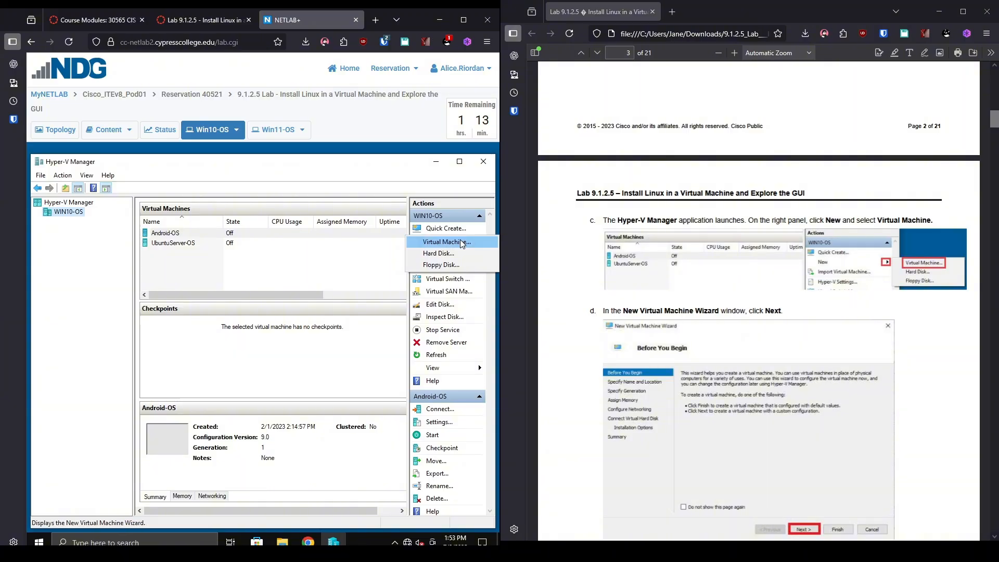
pyautogui.click(462, 243)
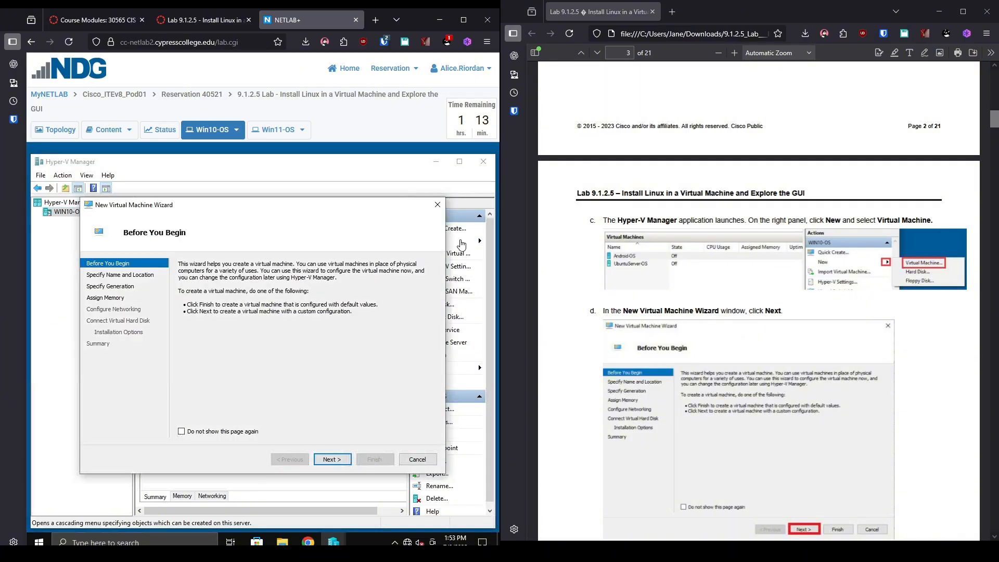
# Name the VM lubuntu, enable storing it in a different location, and browse for a folder.
pyautogui.click(331, 459)
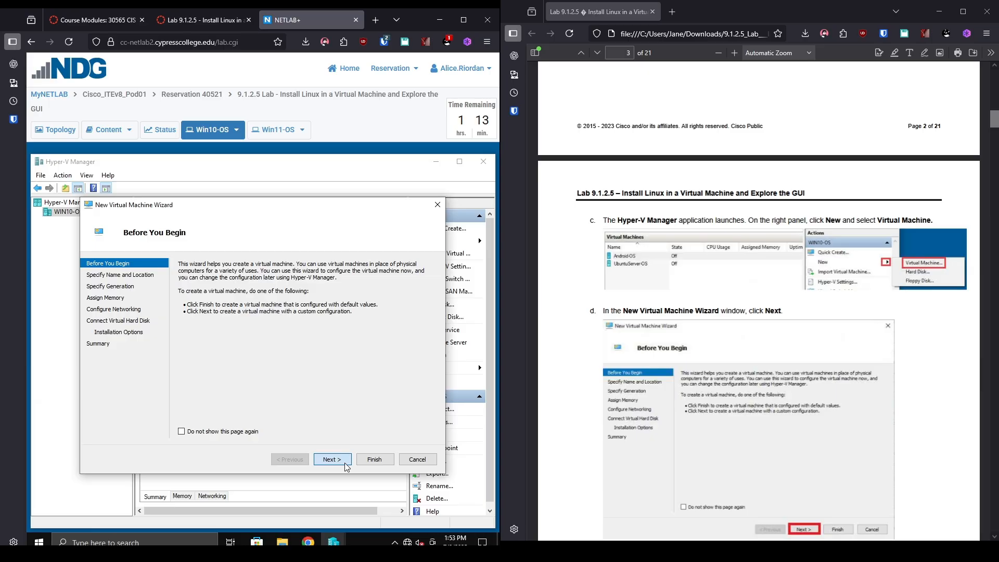
pyautogui.scroll(-10, 748, 378)
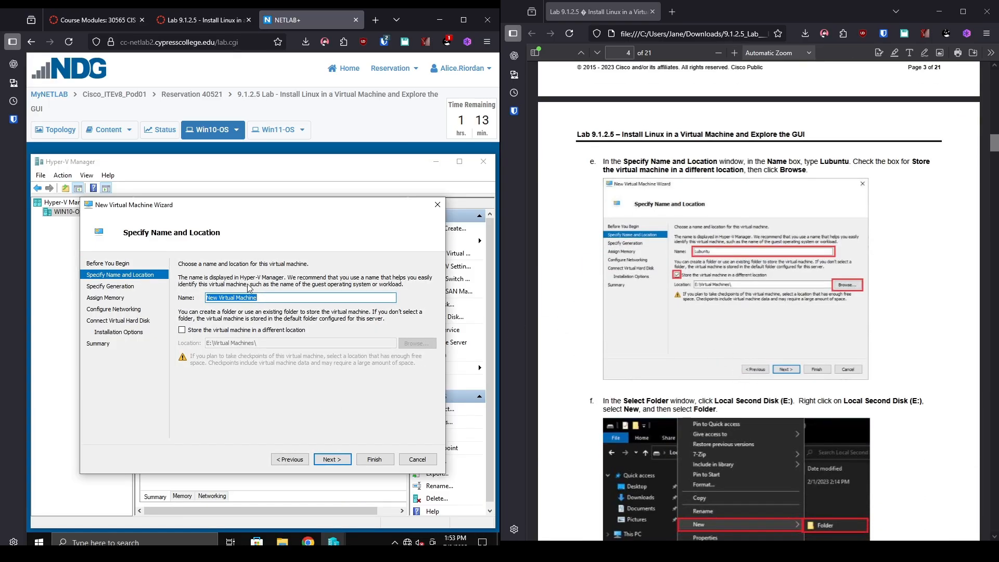
pyautogui.press('BackSpace')
pyautogui.click(182, 330)
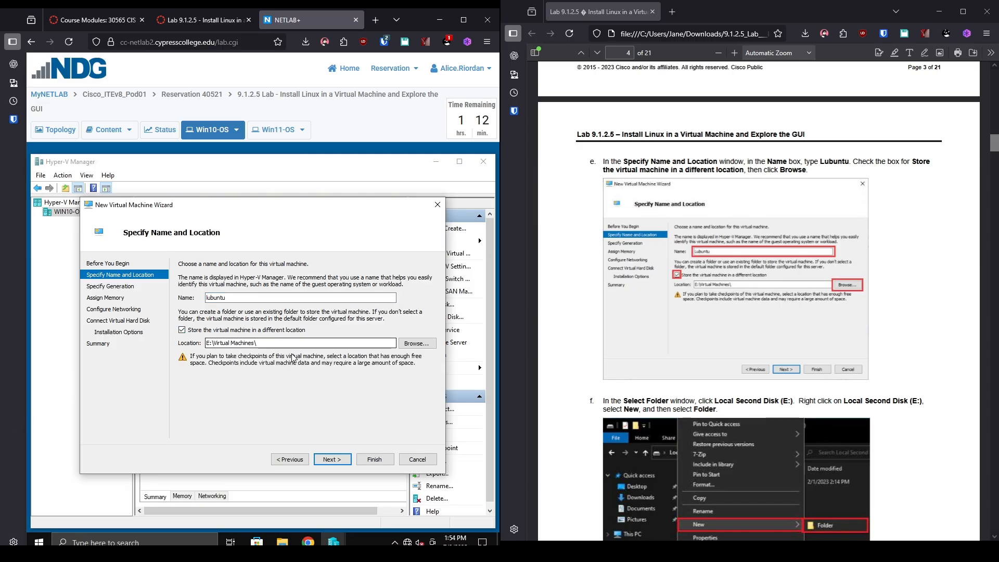
pyautogui.click(417, 343)
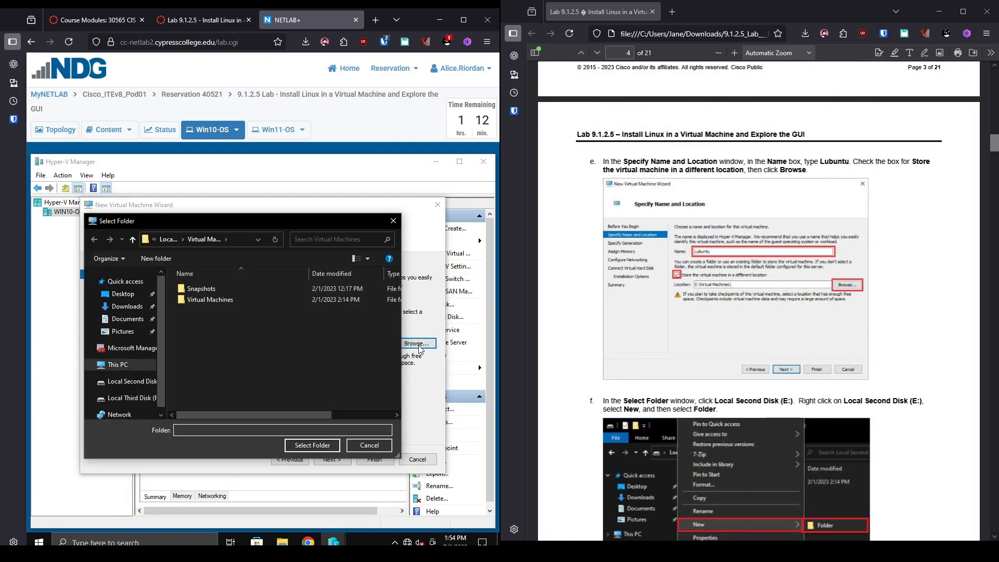
# Create a new Lubuntu folder on Local Second Disk (E:) and select it as the VM location.
pyautogui.click(125, 381)
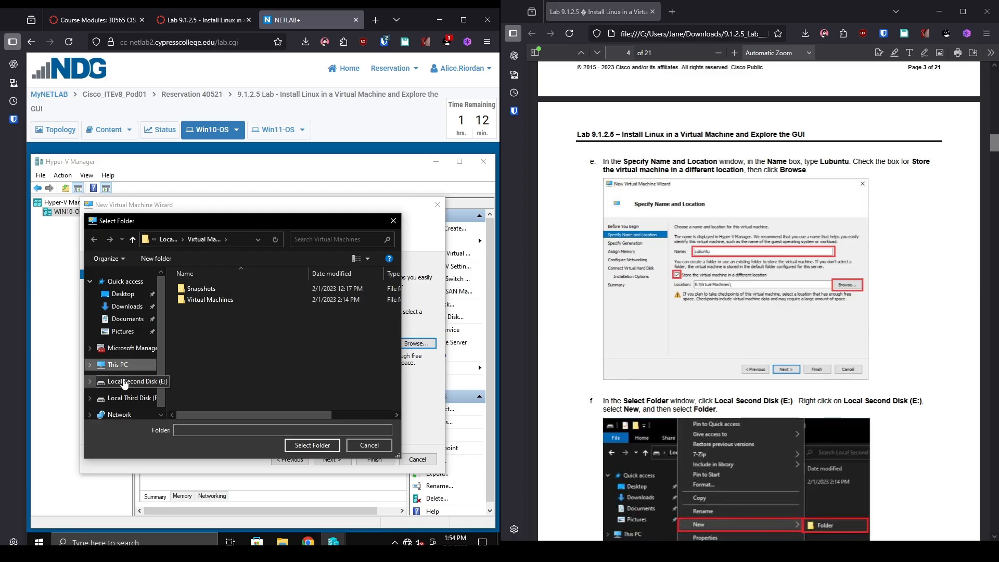
pyautogui.rightClick(254, 341)
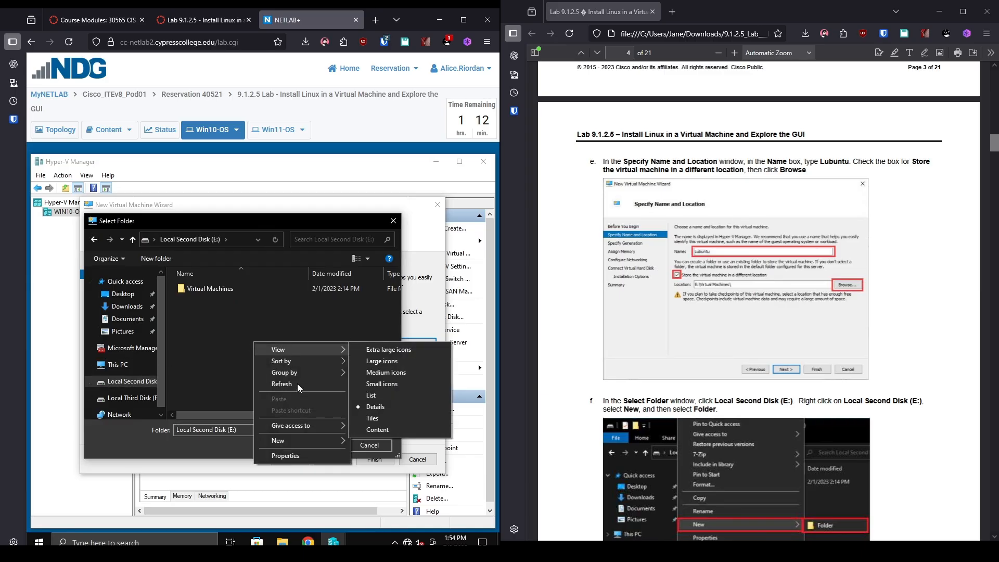
pyautogui.moveTo(306, 442)
pyautogui.click(390, 445)
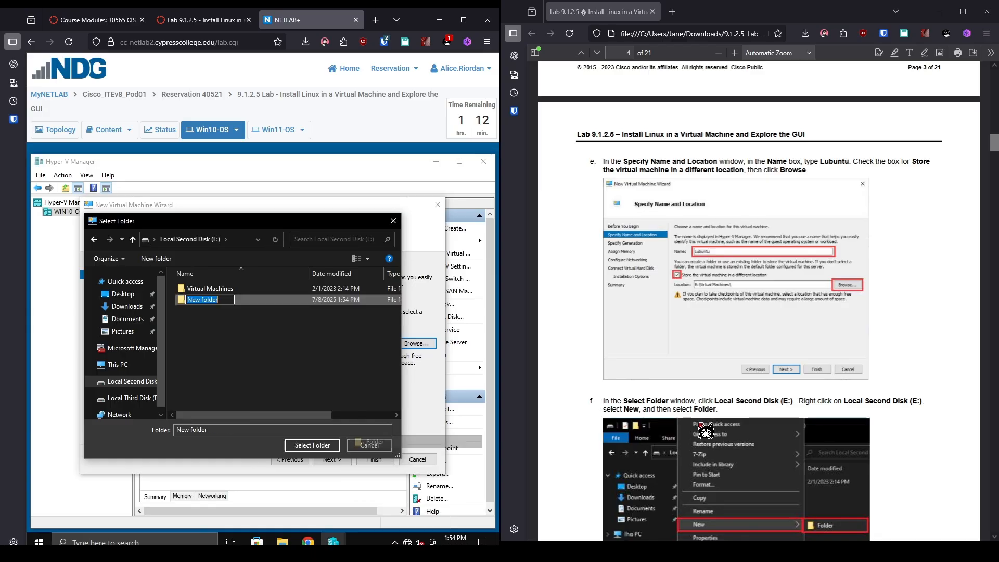
pyautogui.scroll(-5, 783, 421)
pyautogui.scroll(-3, 784, 420)
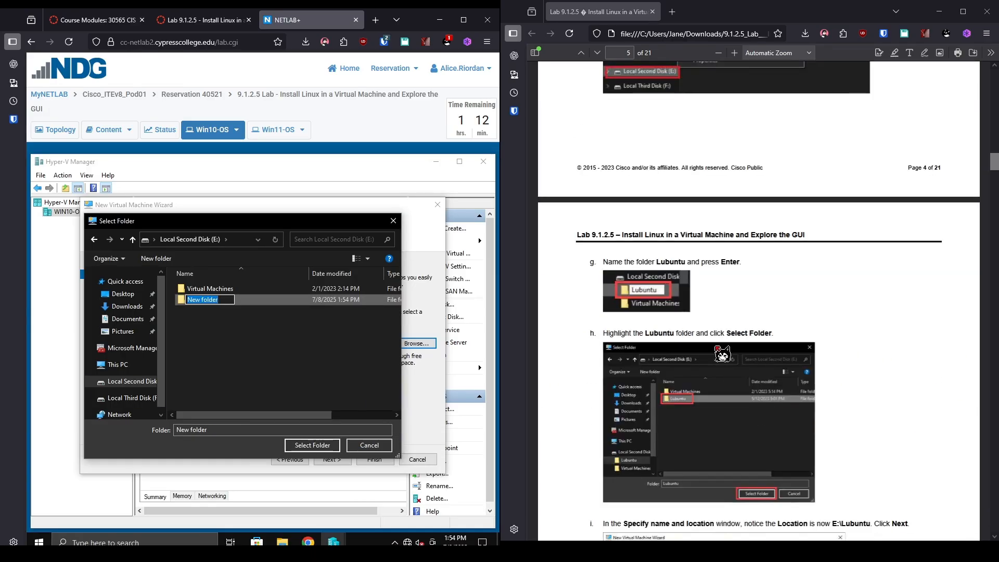
pyautogui.write('Lubun')
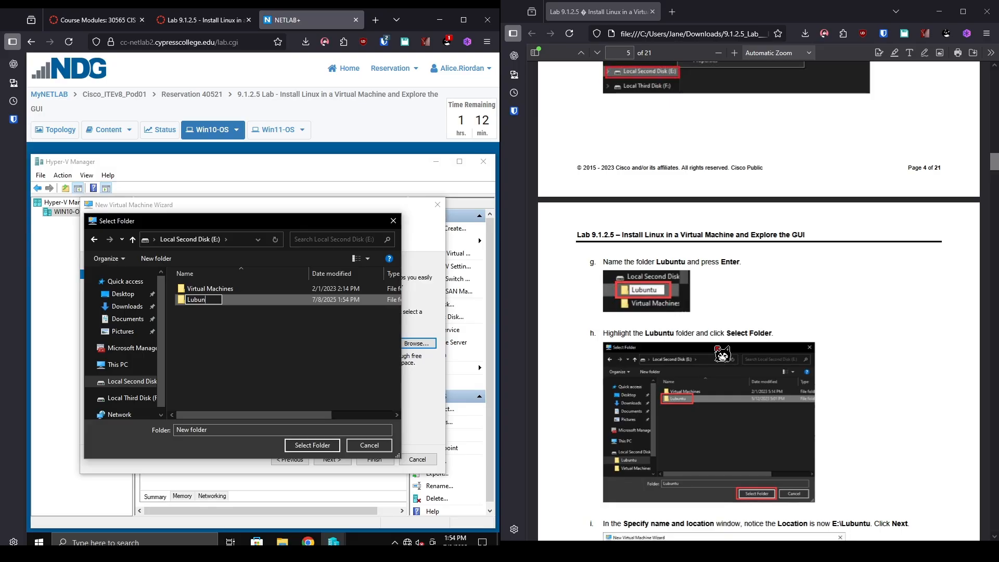
pyautogui.write('tu')
pyautogui.press('Return')
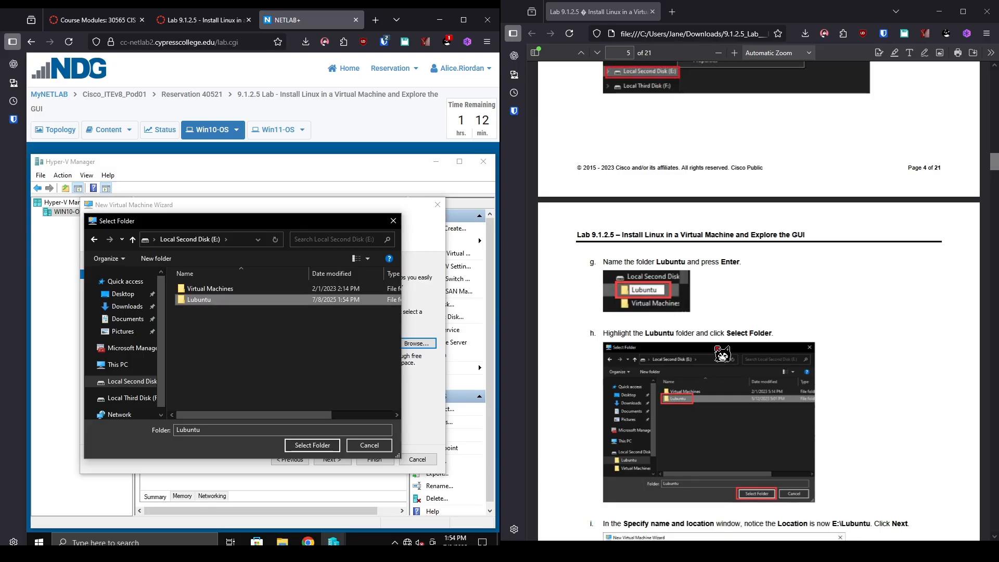
pyautogui.click(325, 449)
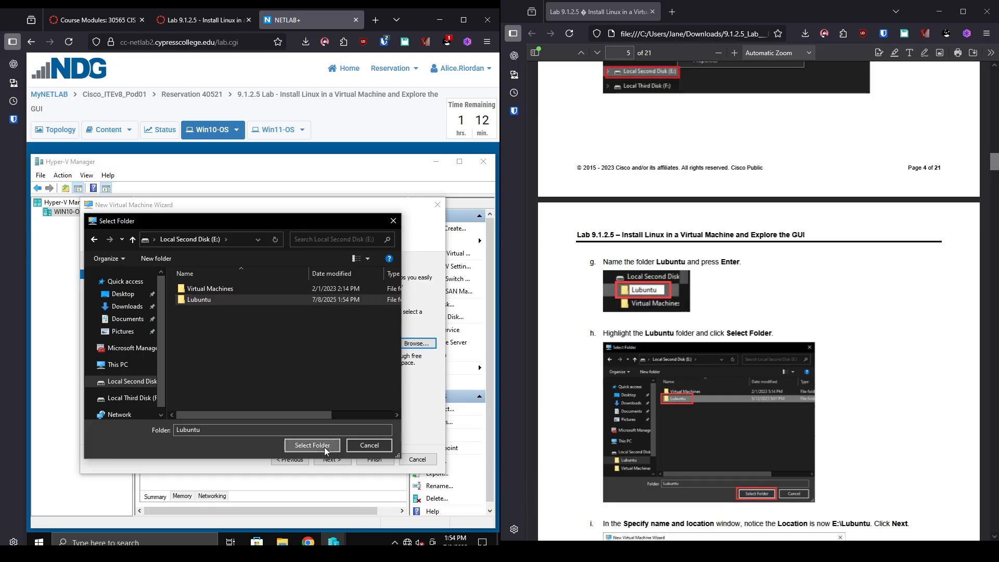
# Make the new virtual machine Generation 2.
pyautogui.scroll(-4, 580, 410)
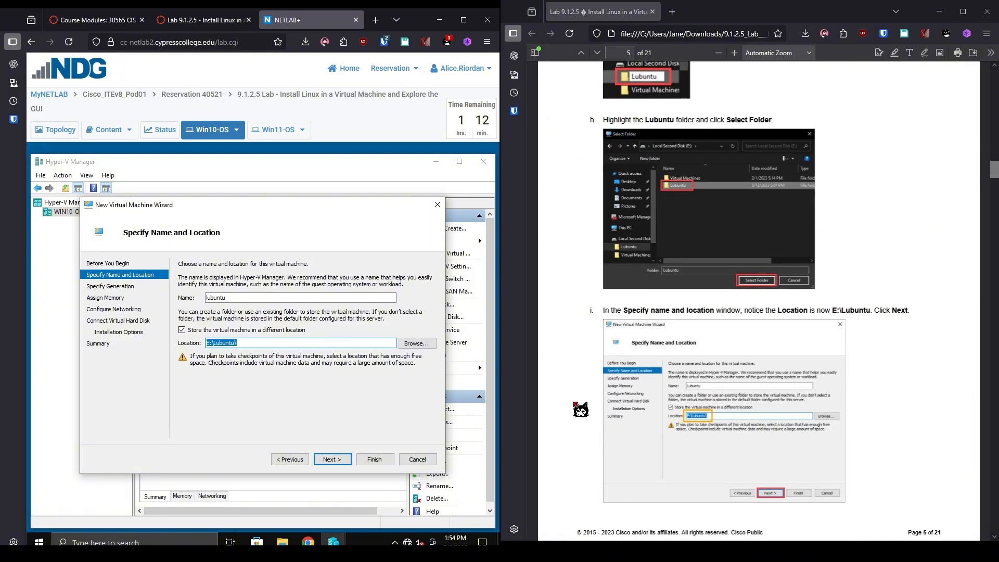
pyautogui.scroll(-4, 580, 410)
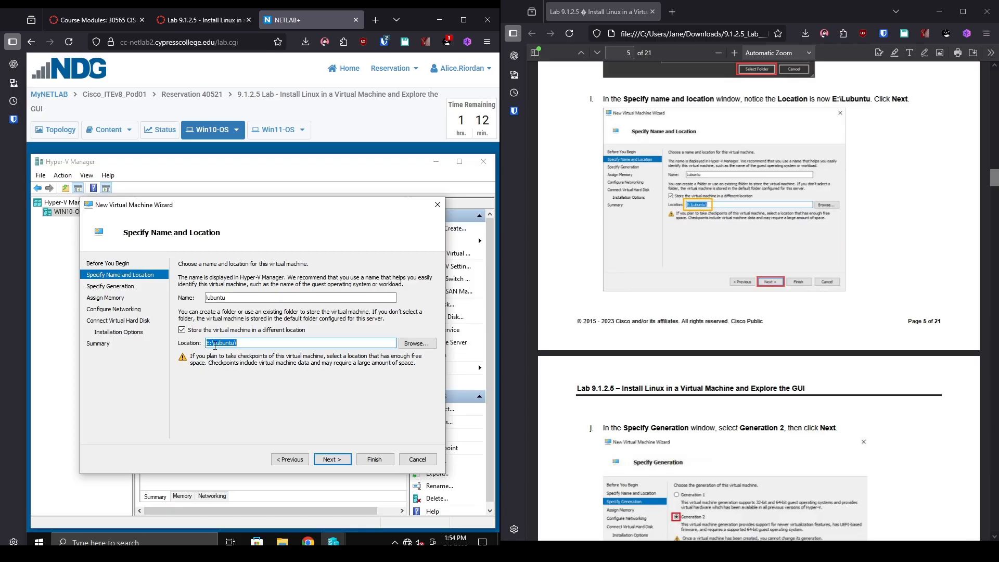
pyautogui.click(332, 460)
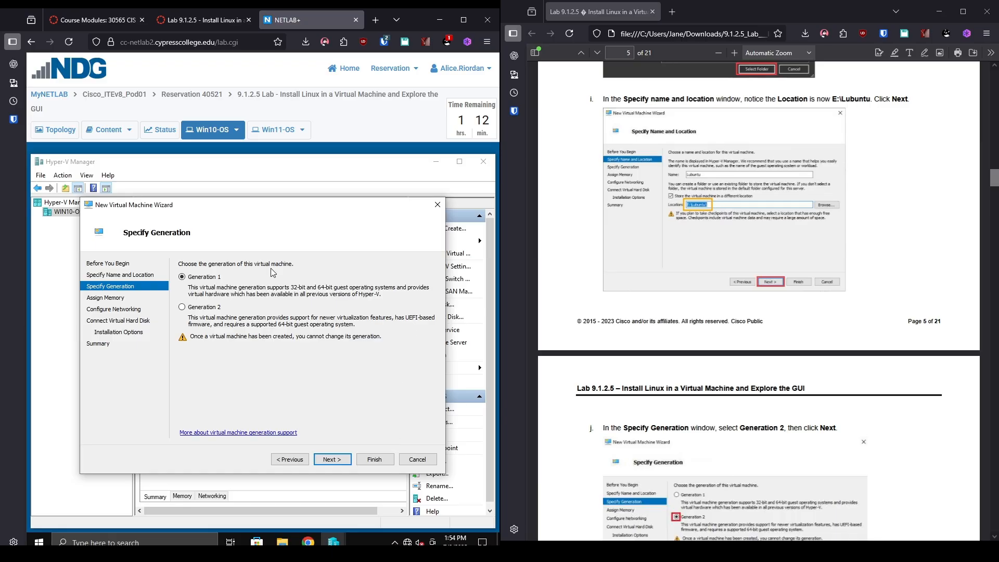
pyautogui.click(212, 308)
pyautogui.click(332, 459)
# Keep 1024 MB startup memory with Use Dynamic Memory unchecked, then continue to networking.
pyautogui.scroll(-3, 993, 404)
pyautogui.scroll(-3, 993, 403)
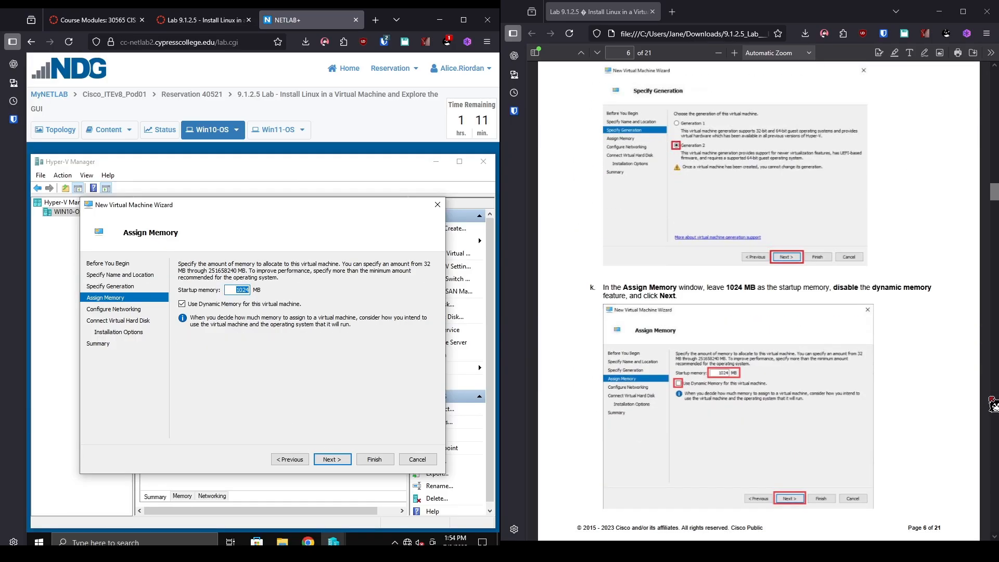
pyautogui.scroll(-1, 993, 404)
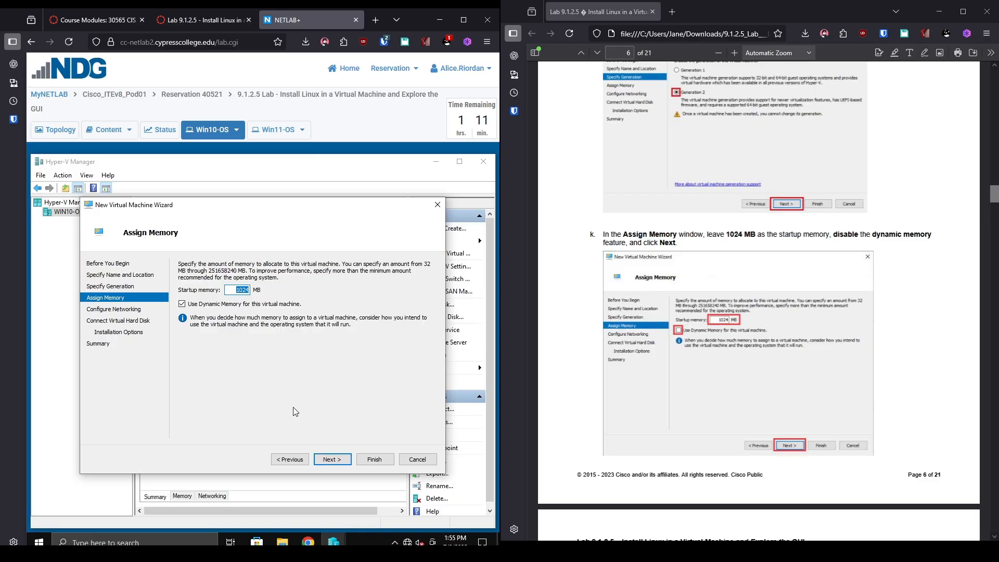
pyautogui.click(337, 462)
pyautogui.click(293, 460)
pyautogui.click(190, 307)
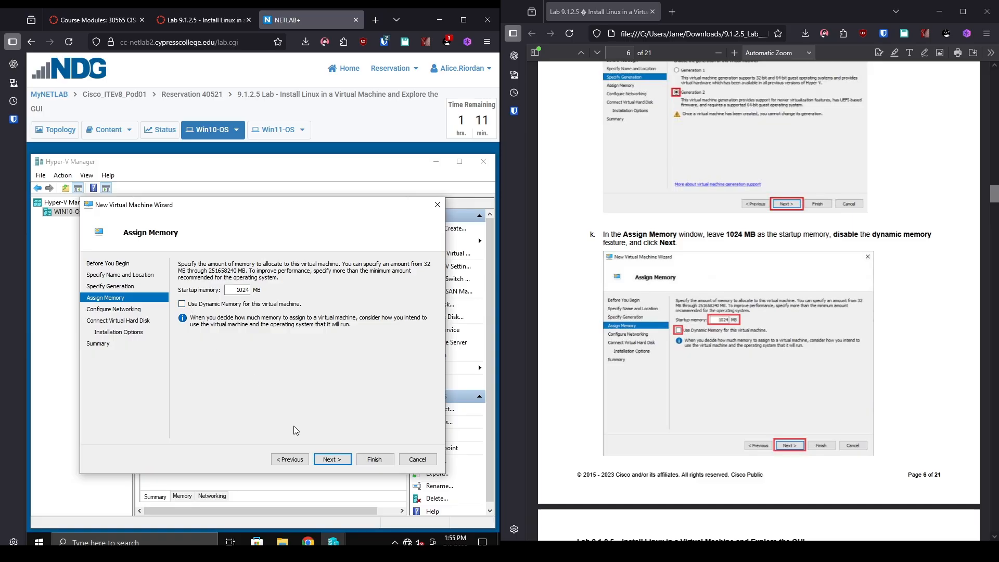
pyautogui.click(332, 459)
pyautogui.scroll(-5, 846, 296)
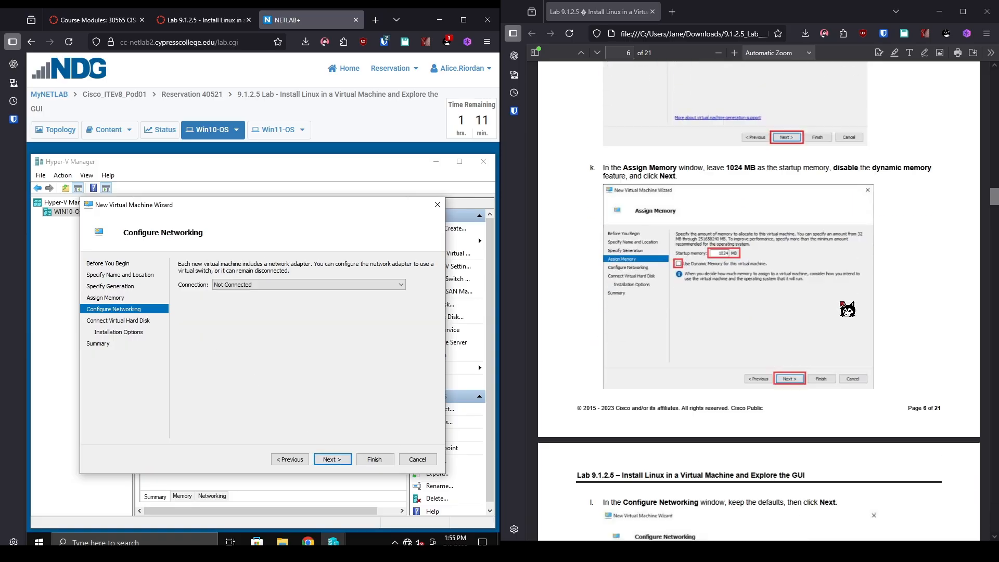
pyautogui.scroll(-4, 847, 310)
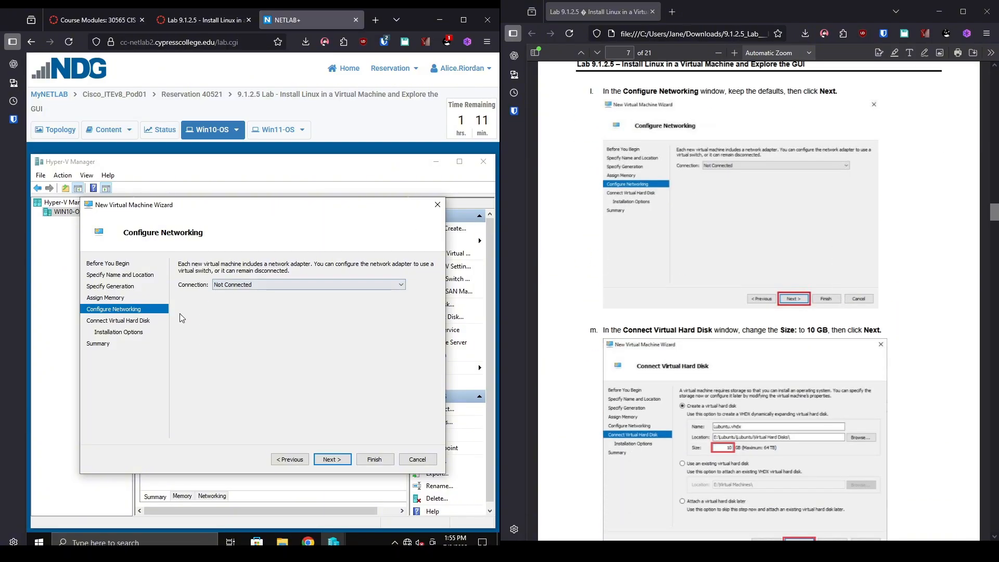
# Leave networking unconnected and change the virtual hard disk size to 10 GB.
pyautogui.click(349, 463)
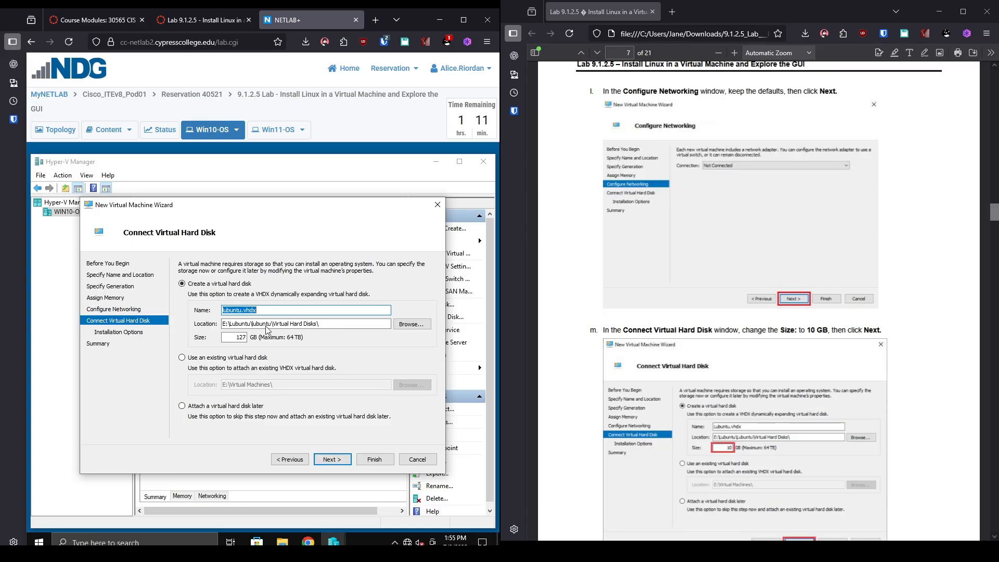
pyautogui.click(244, 336)
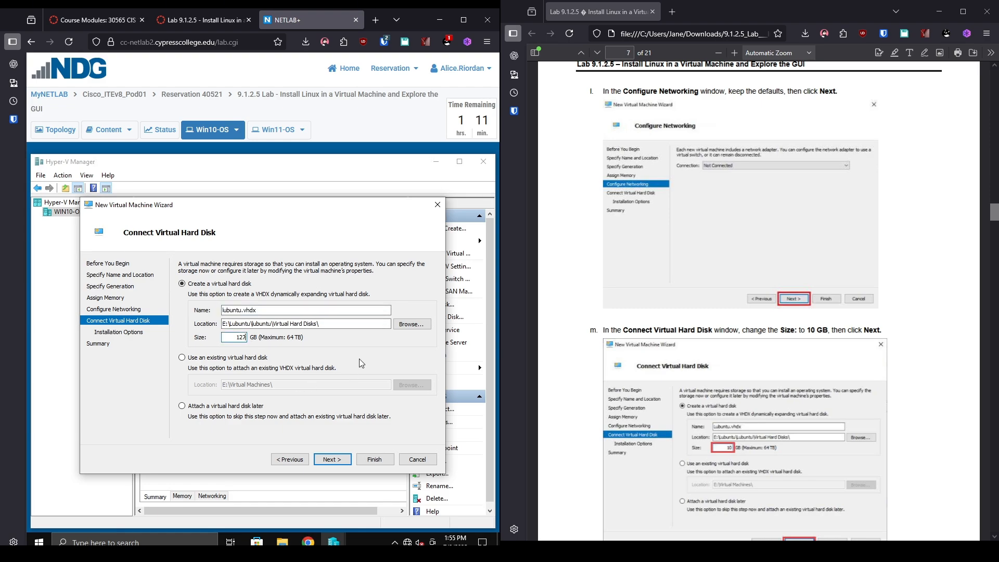
pyautogui.press('BackSpace')
pyautogui.write('0')
pyautogui.scroll(-4, 606, 346)
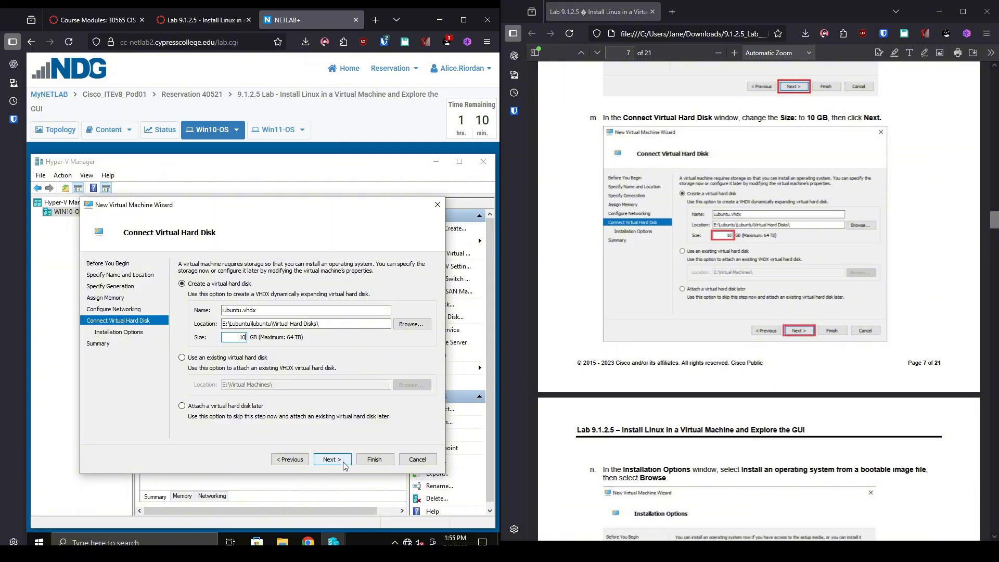
# Choose to install an operating system from a bootable image file.
pyautogui.click(332, 459)
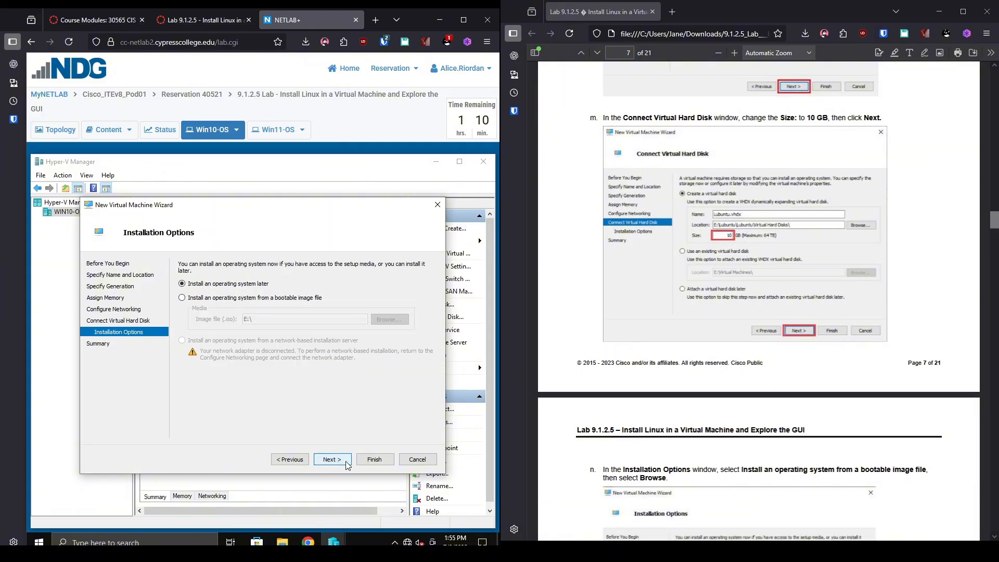
pyautogui.scroll(-5, 806, 492)
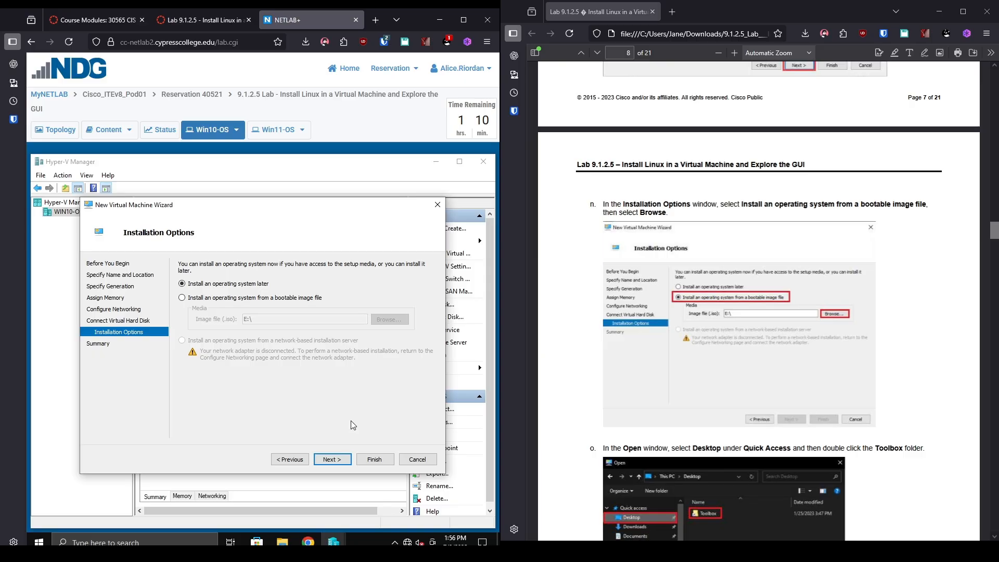
pyautogui.click(215, 301)
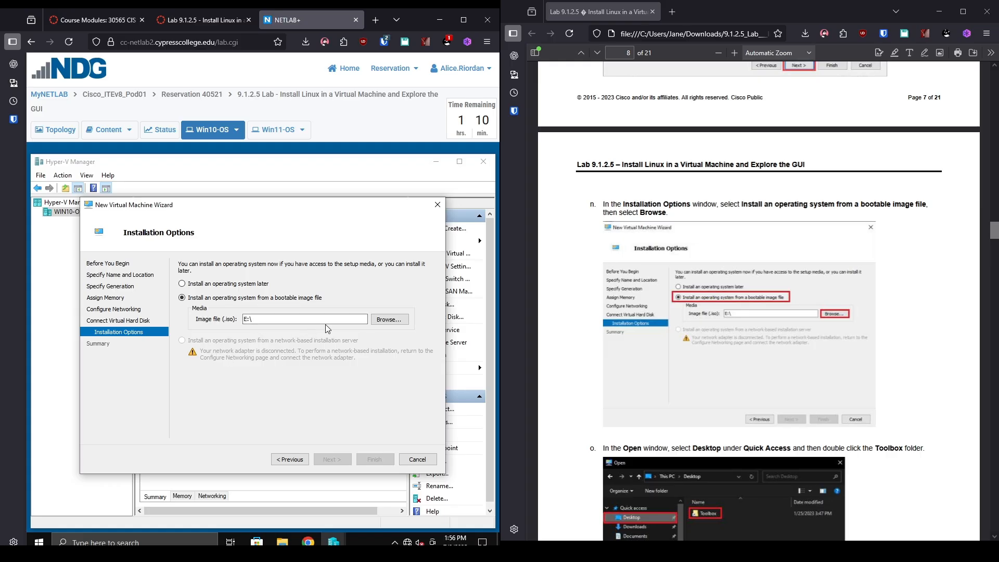
# Select Lubuntu22041_x64.iso from Desktop > Toolbox > ISOs as the bootable image file.
pyautogui.click(384, 322)
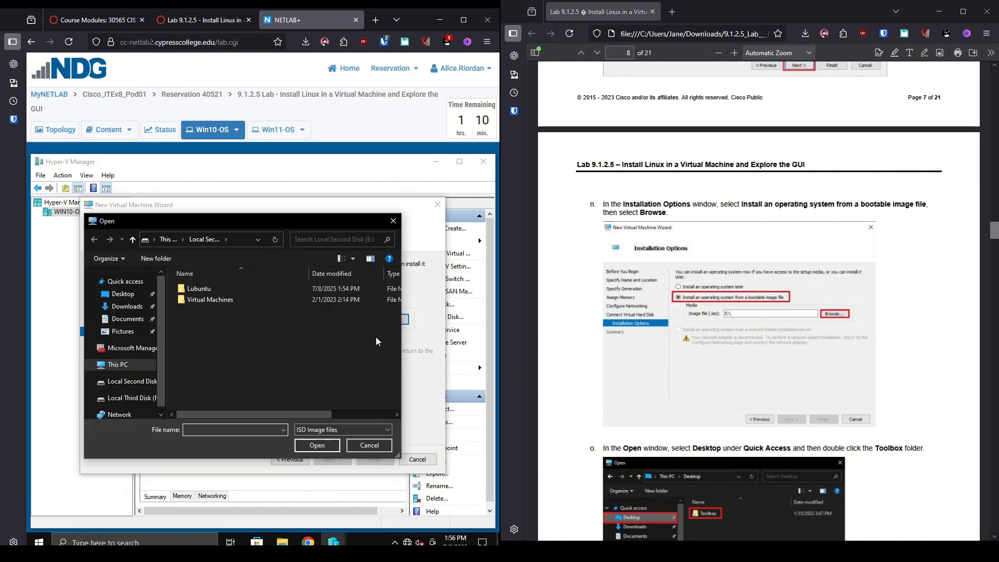
pyautogui.click(129, 296)
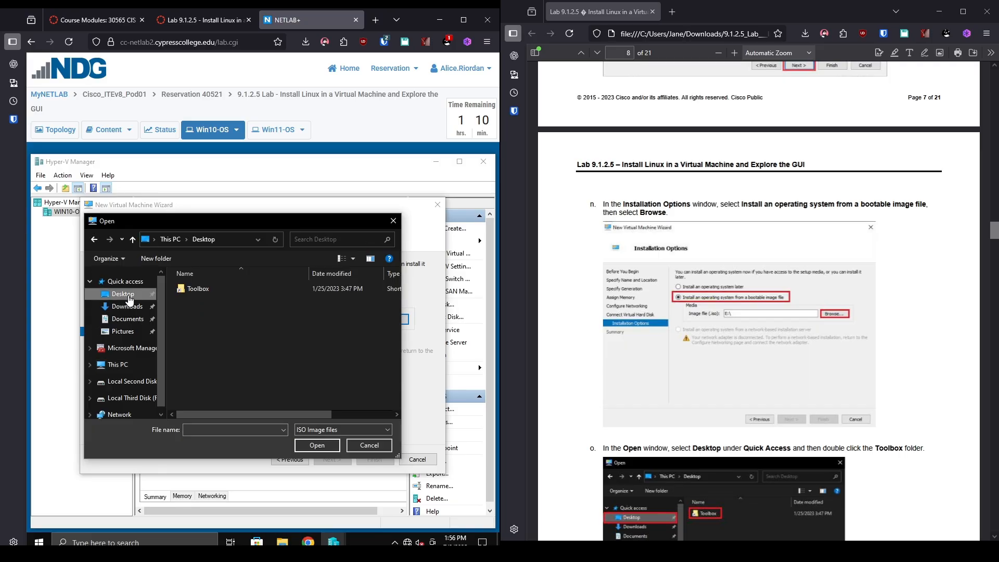
pyautogui.doubleClick(261, 292)
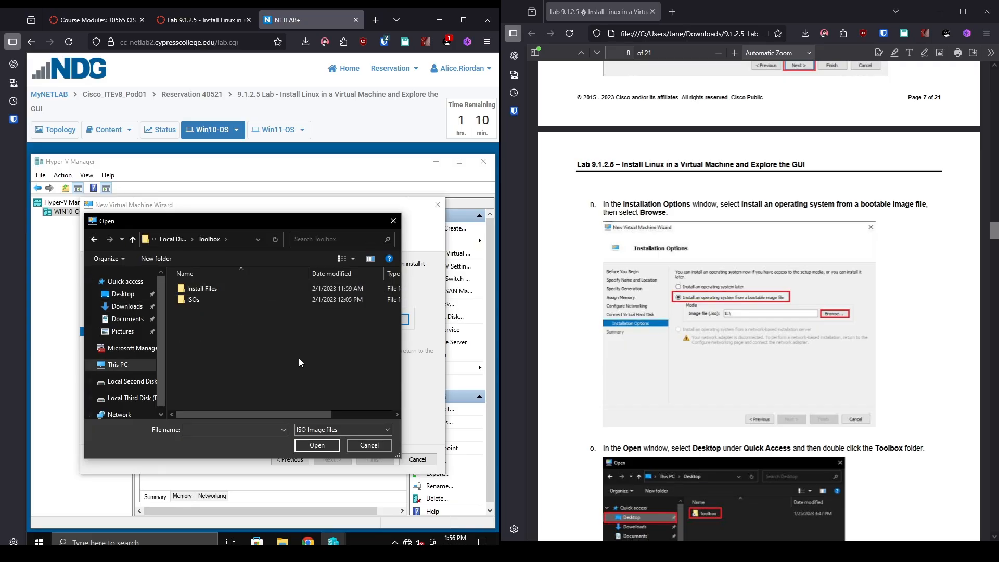
pyautogui.scroll(-8, 556, 361)
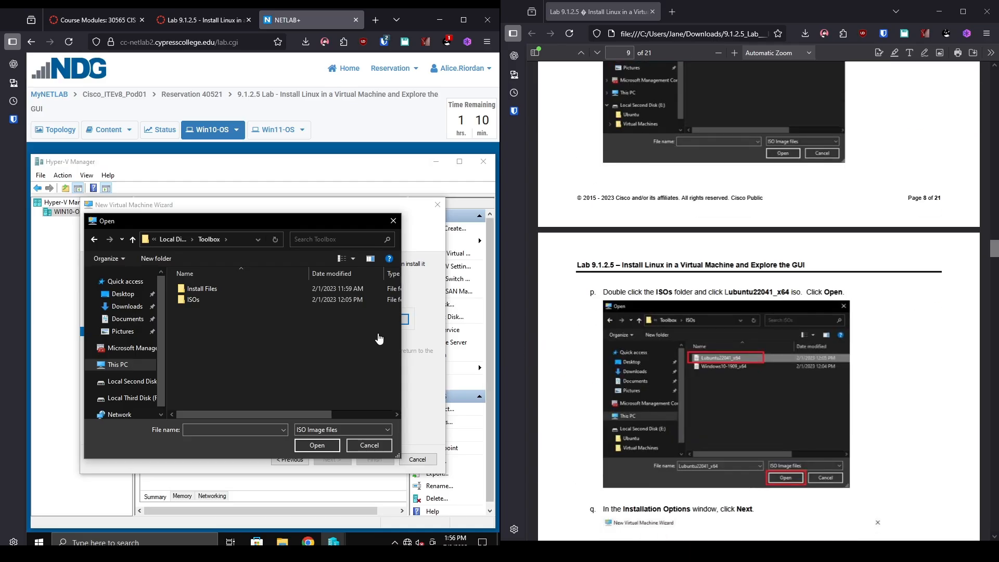
pyautogui.doubleClick(202, 298)
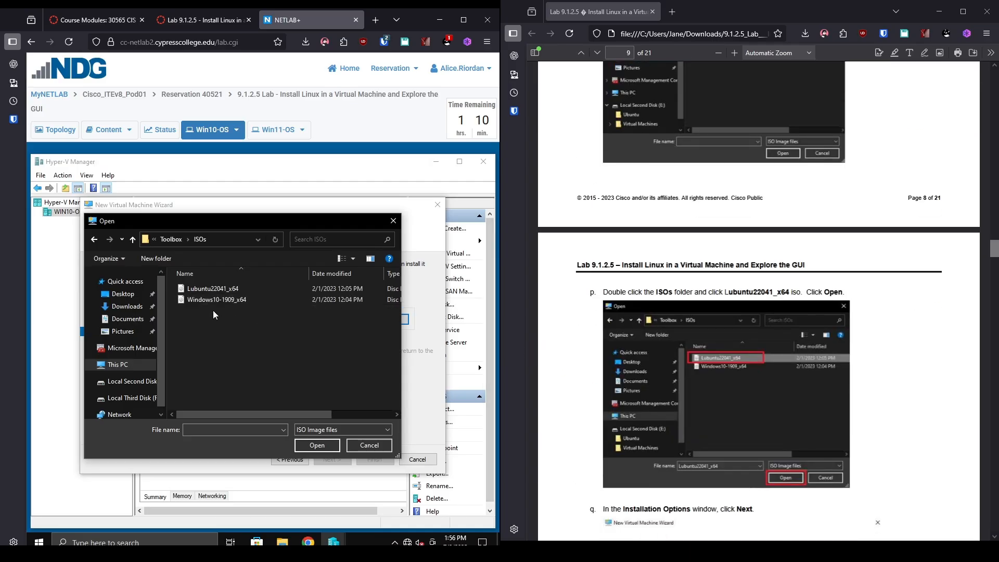
pyautogui.click(261, 291)
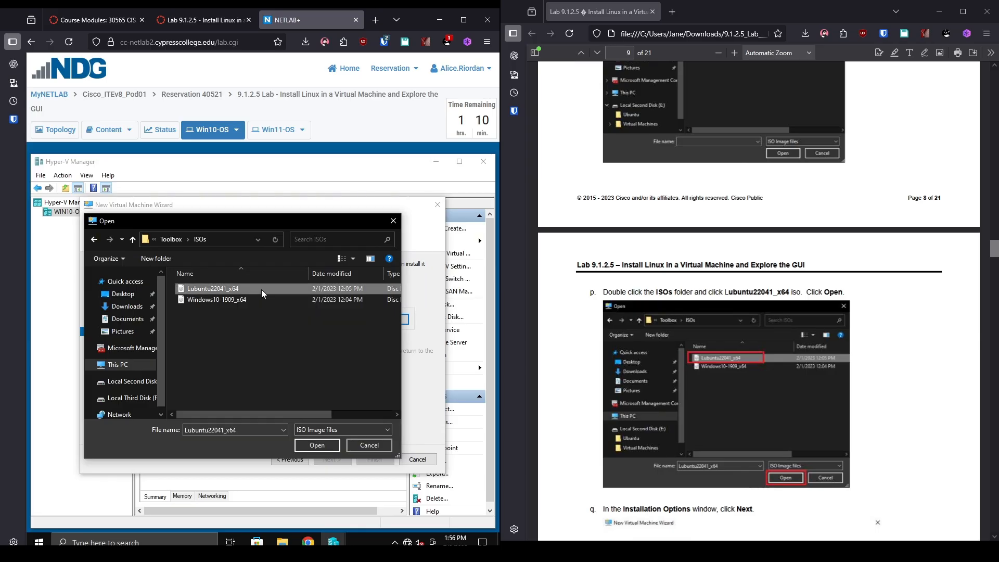
pyautogui.click(323, 446)
pyautogui.scroll(-9, 681, 426)
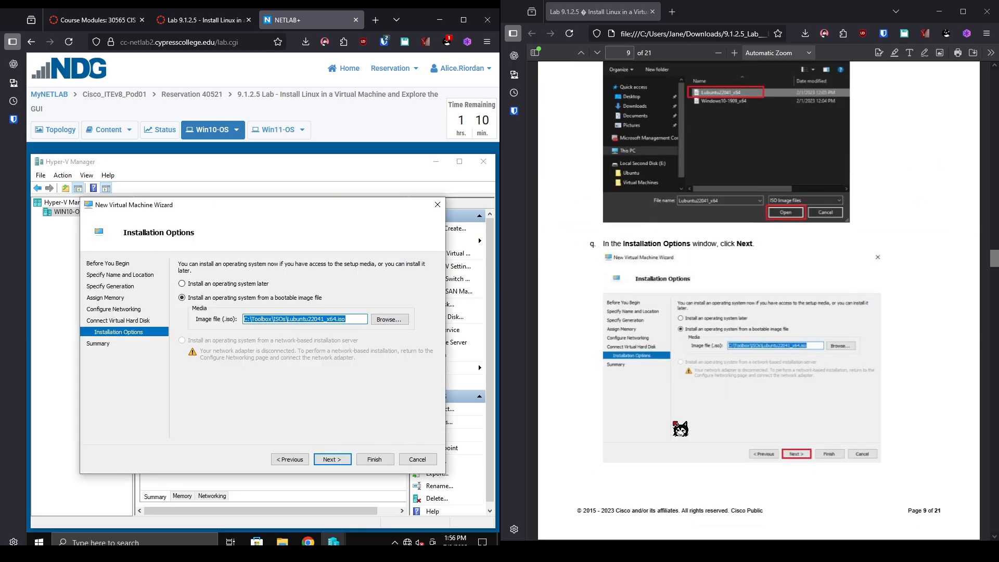
pyautogui.scroll(-4, 680, 427)
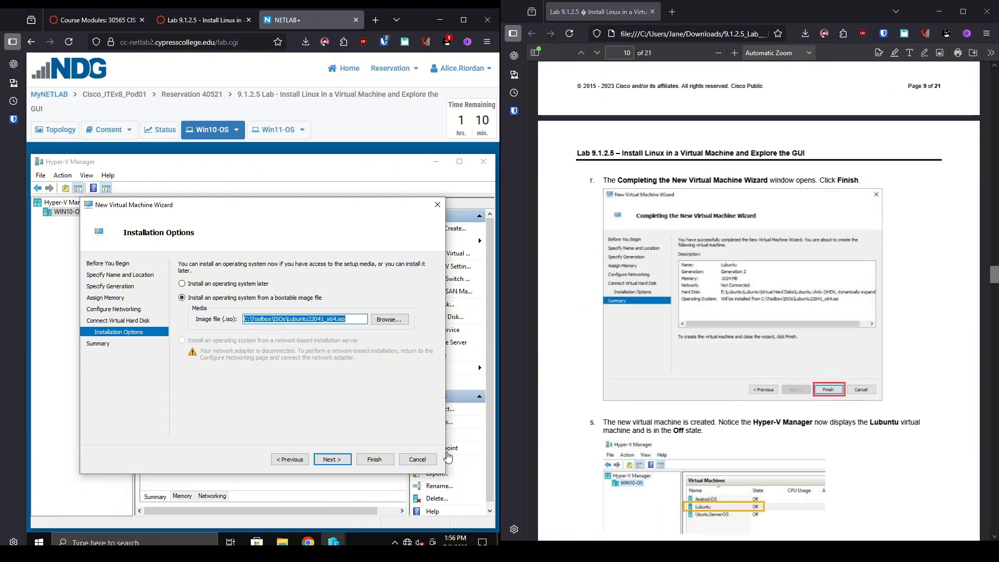
# Go to the wizard's Summary page and finish creating the lubuntu VM, which stays Off.
pyautogui.click(332, 459)
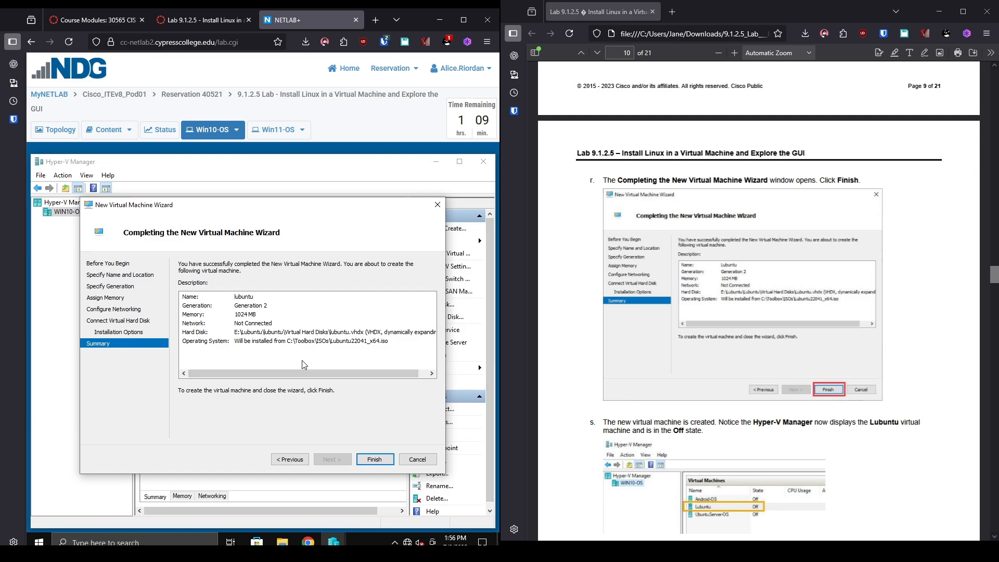
pyautogui.click(374, 461)
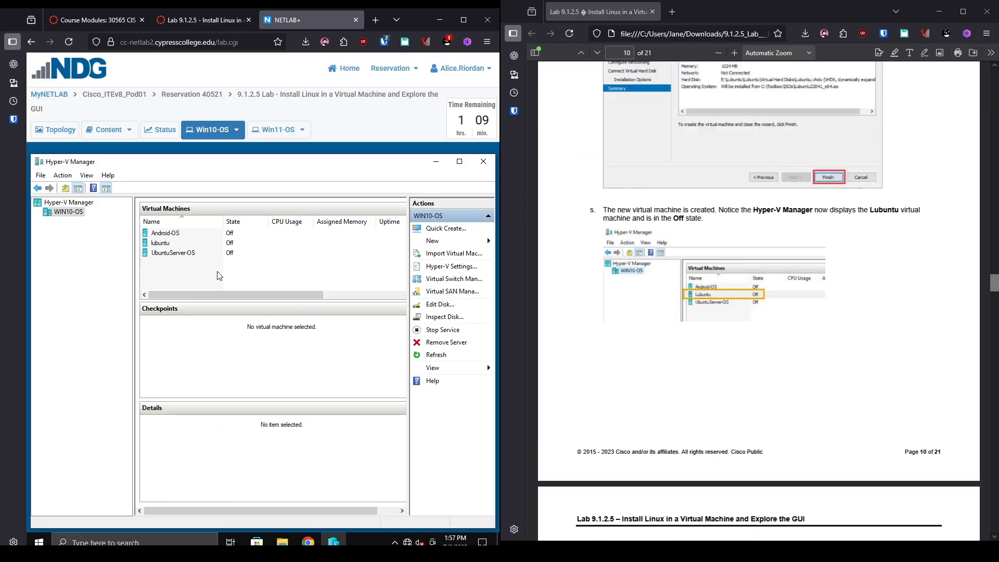
# Uncheck Enable Secure Boot in the lubuntu VM's Security settings and save with OK.
pyautogui.click(169, 243)
pyautogui.rightClick(169, 245)
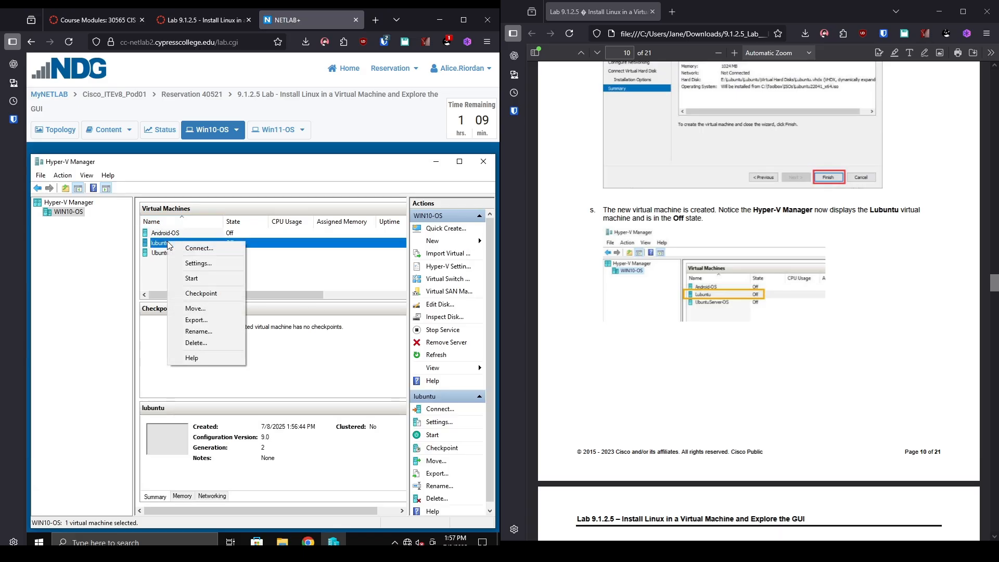
pyautogui.click(199, 263)
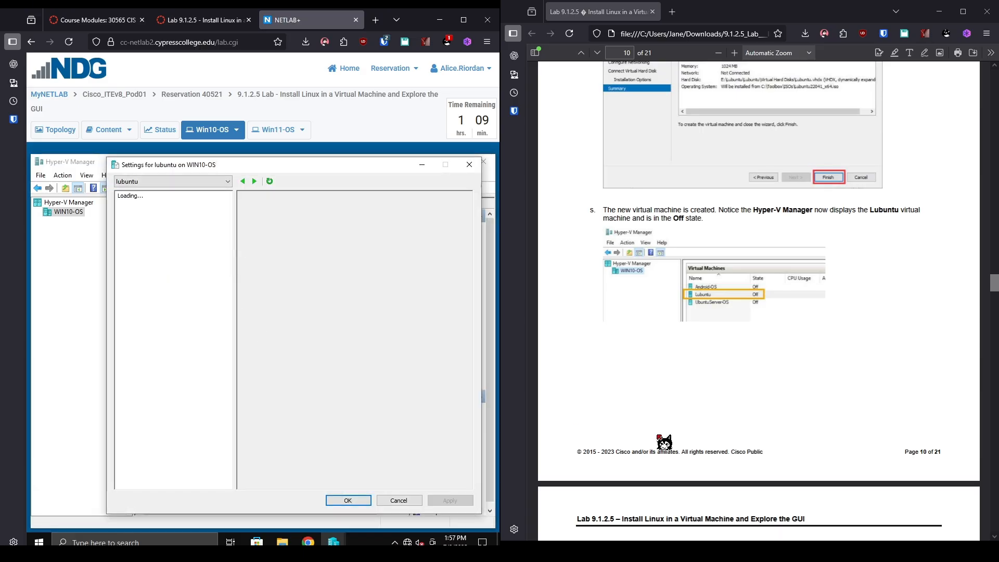
pyautogui.scroll(-1, 761, 408)
pyautogui.scroll(-10, 761, 407)
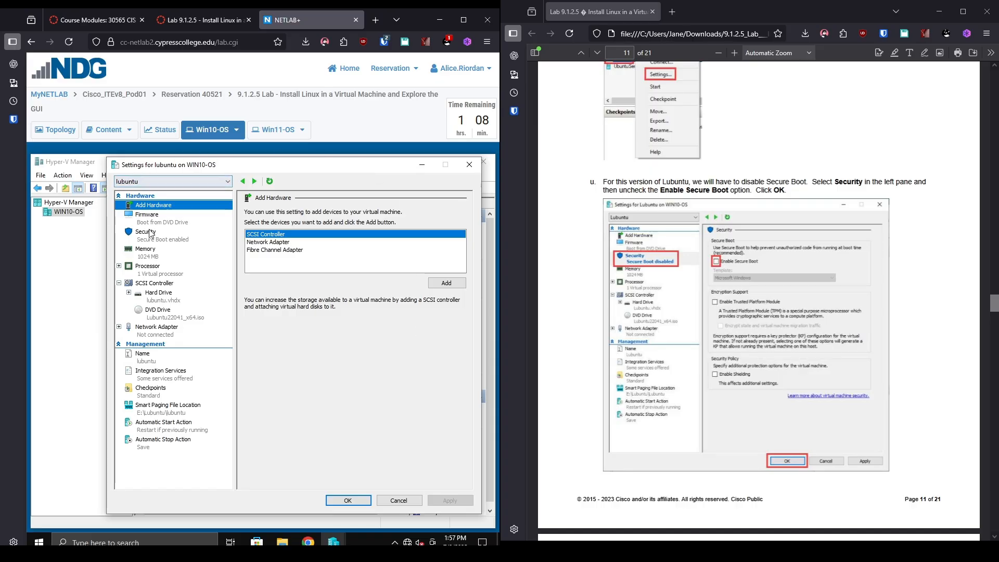
pyautogui.click(150, 237)
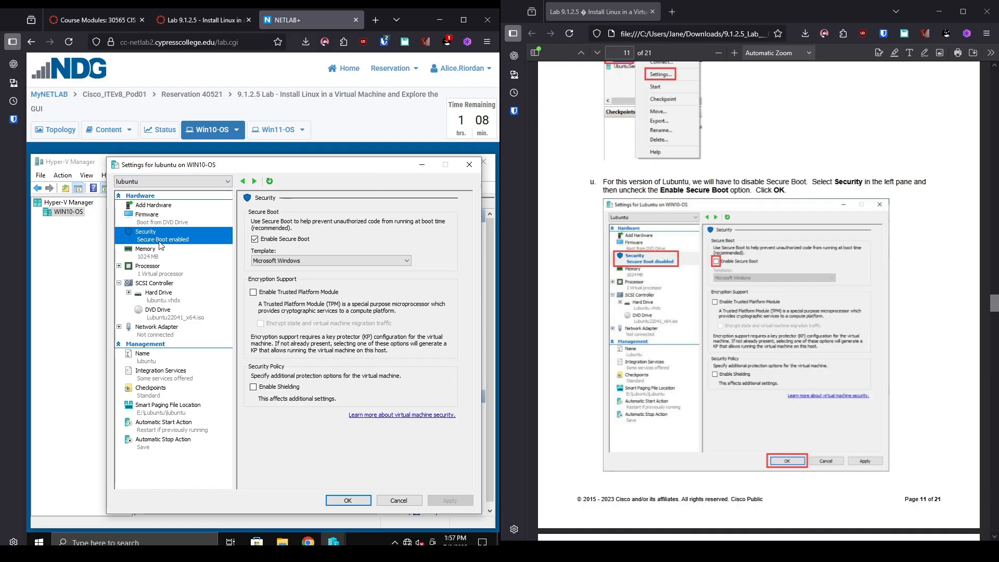
pyautogui.click(265, 240)
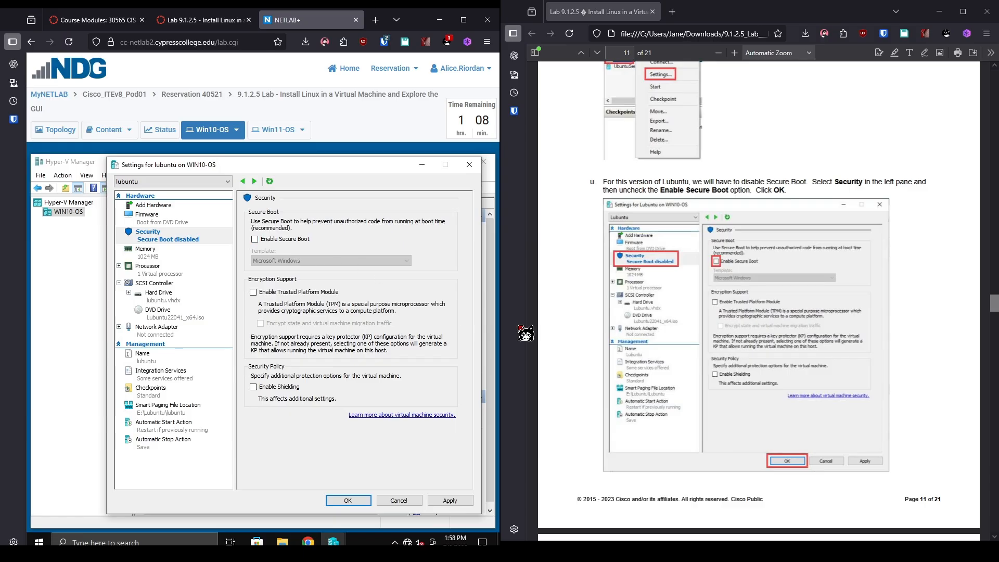
pyautogui.scroll(-4, 560, 420)
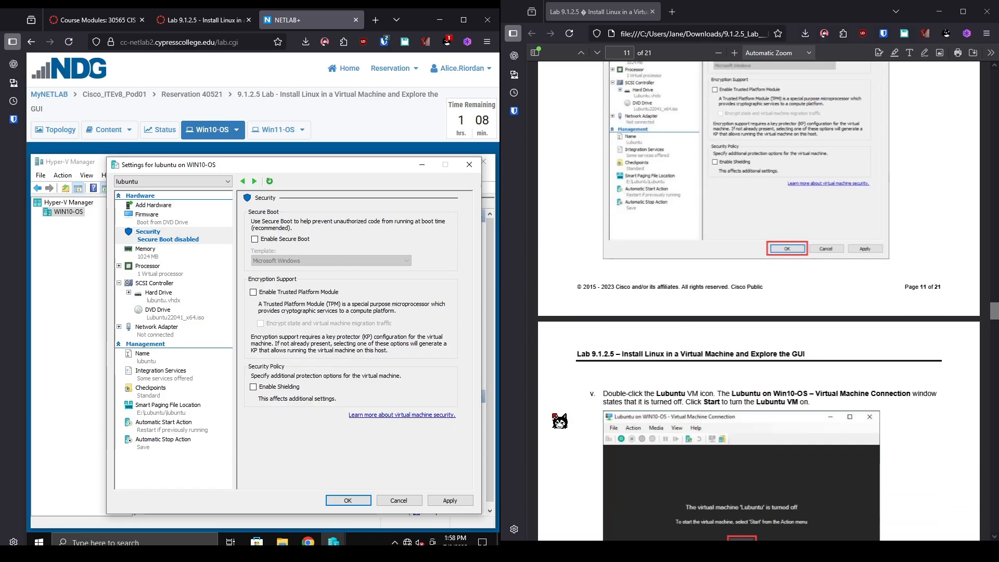
pyautogui.click(367, 500)
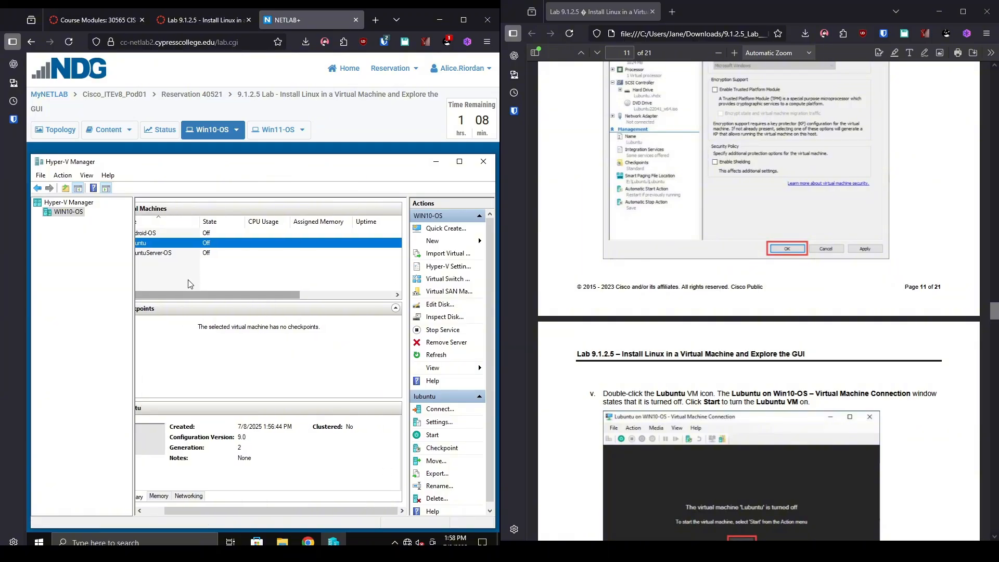
# Connect to lubuntu, start it, boot 'Try or Install Lubuntu', and maximize the console window.
pyautogui.doubleClick(167, 248)
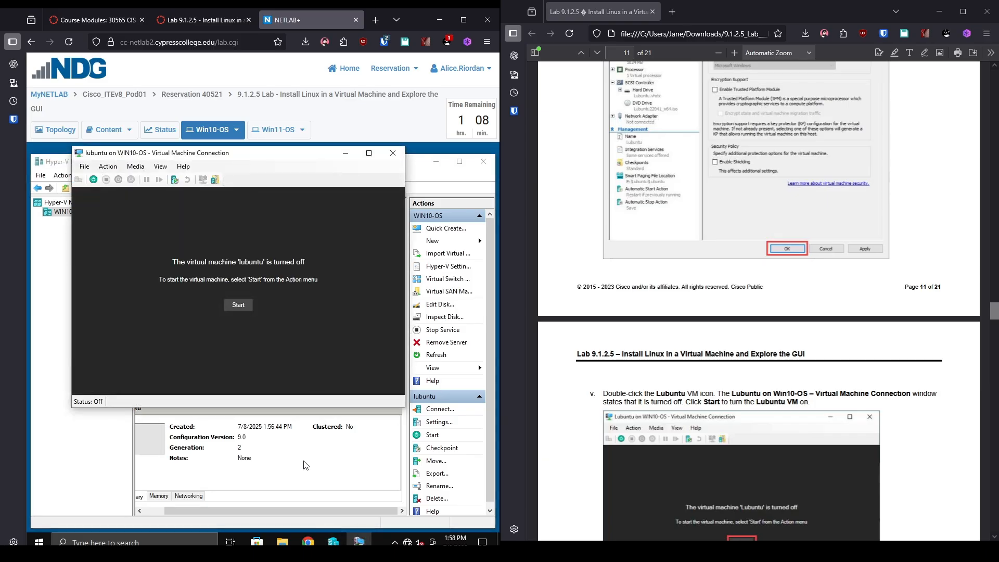
pyautogui.moveTo(235, 507); pyautogui.dragTo(159, 513)
pyautogui.click(354, 519)
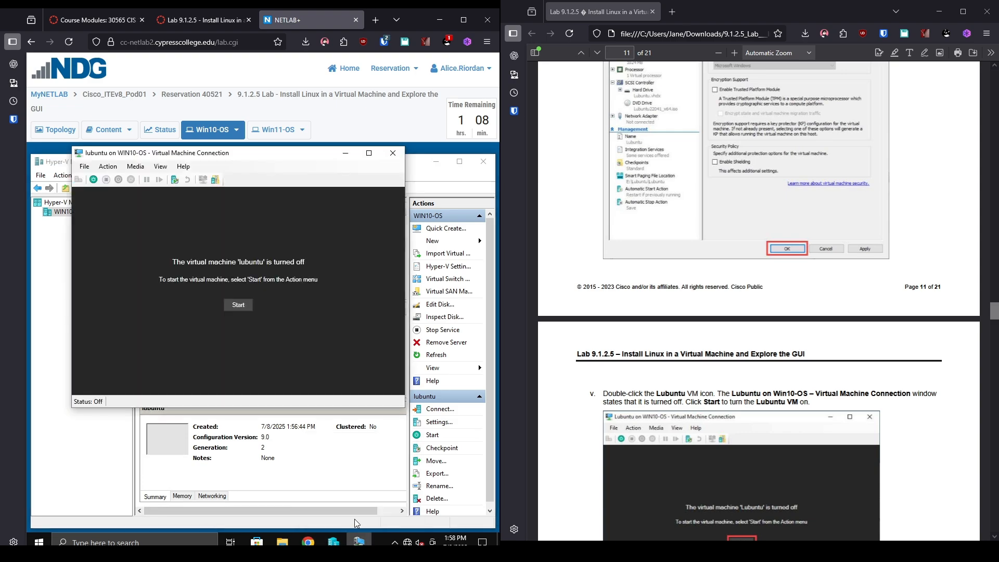
pyautogui.click(238, 306)
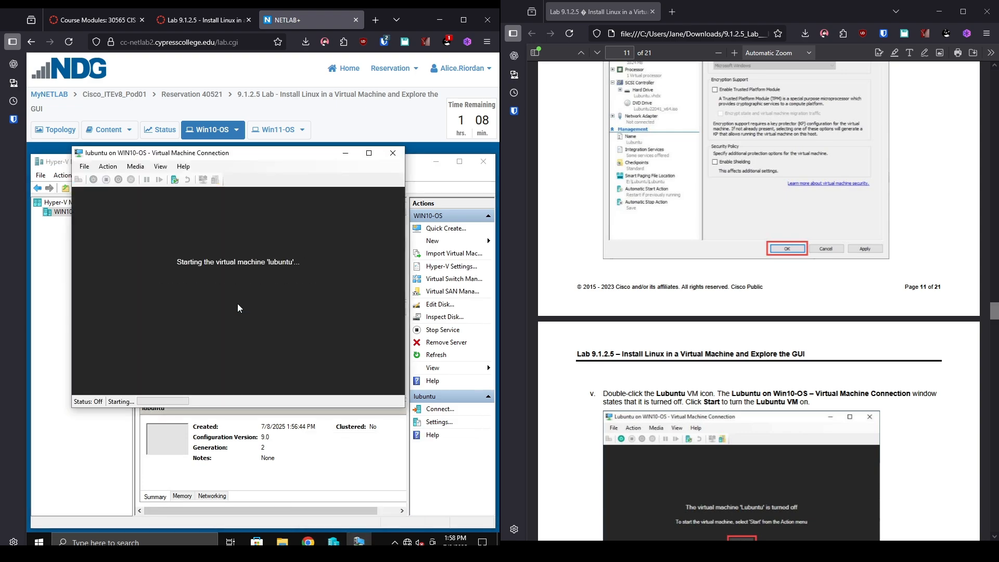
pyautogui.scroll(-7, 757, 390)
pyautogui.scroll(-8, 762, 394)
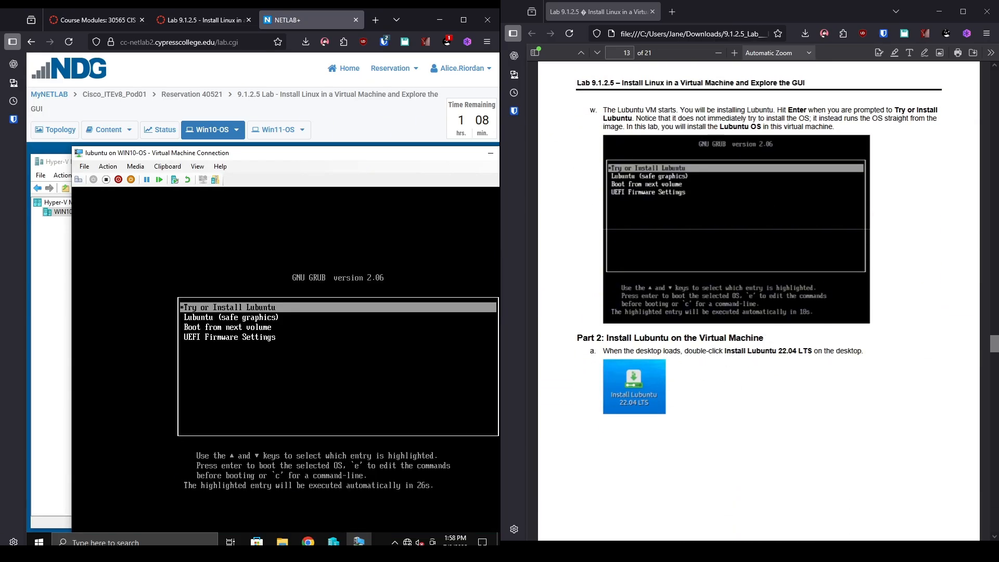
pyautogui.press('Return')
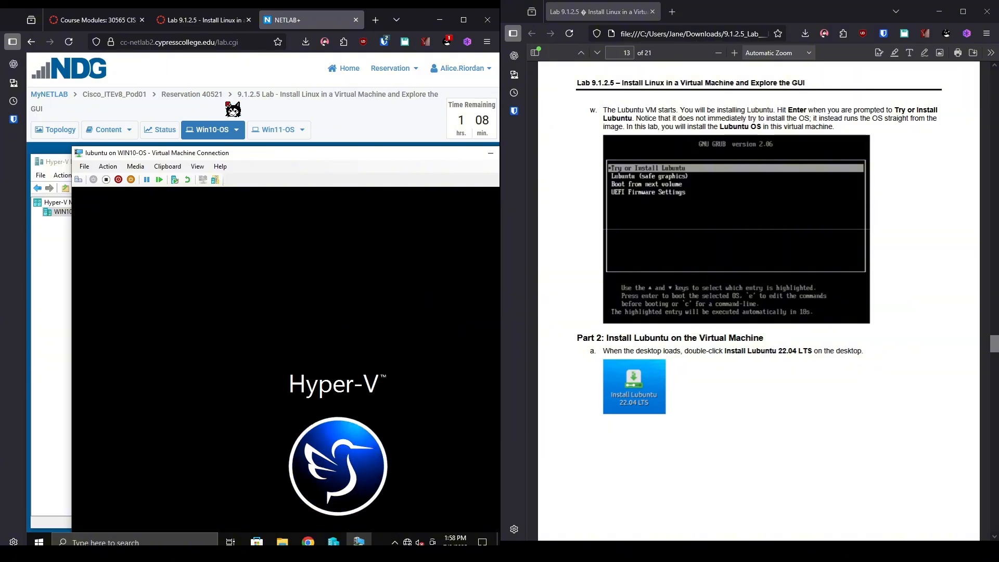
pyautogui.doubleClick(256, 154)
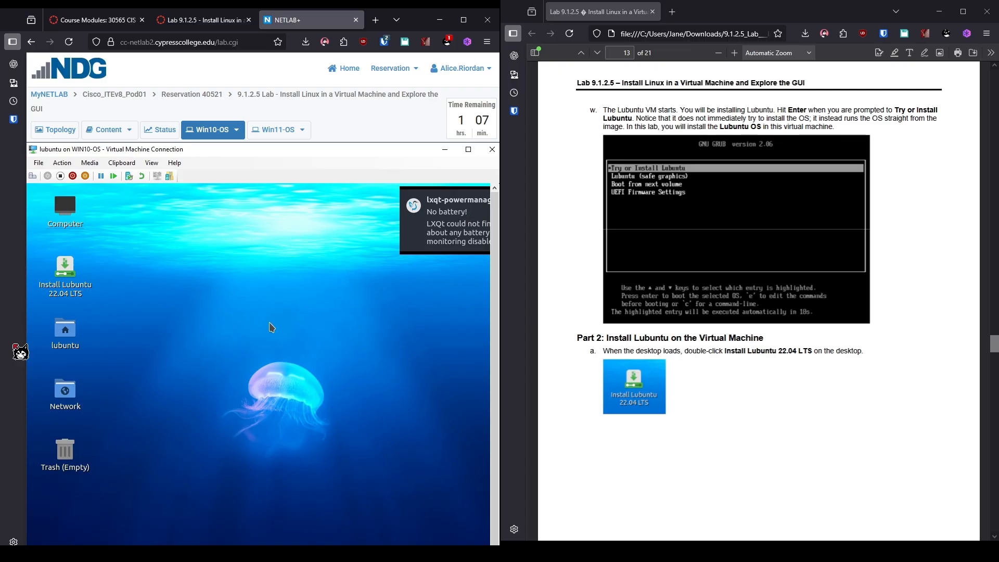
# Launch the Install Lubuntu 22.04 LTS icon and wait for the Welcome page in American English.
pyautogui.click(66, 270)
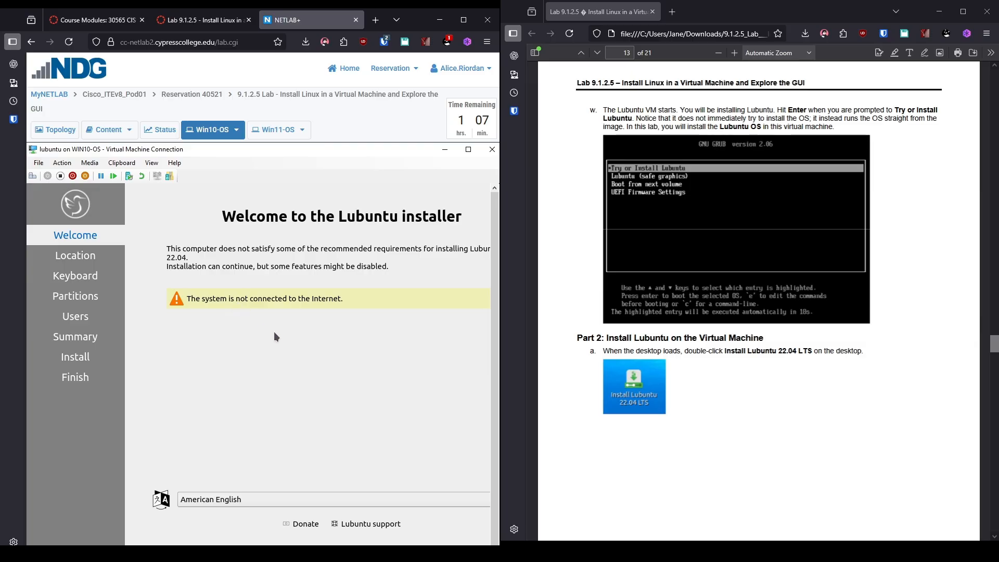
pyautogui.scroll(-8, 839, 357)
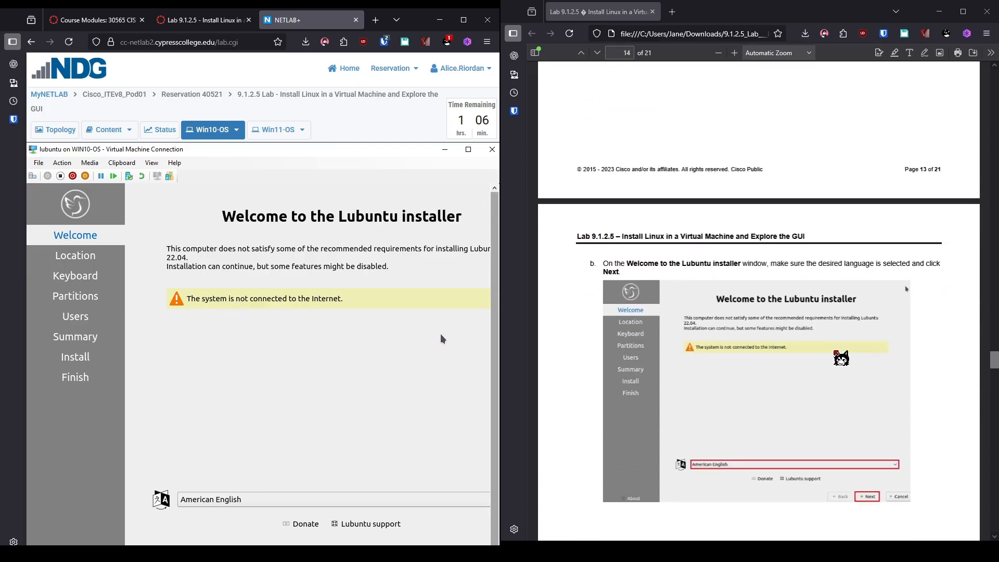
pyautogui.scroll(-3, 841, 359)
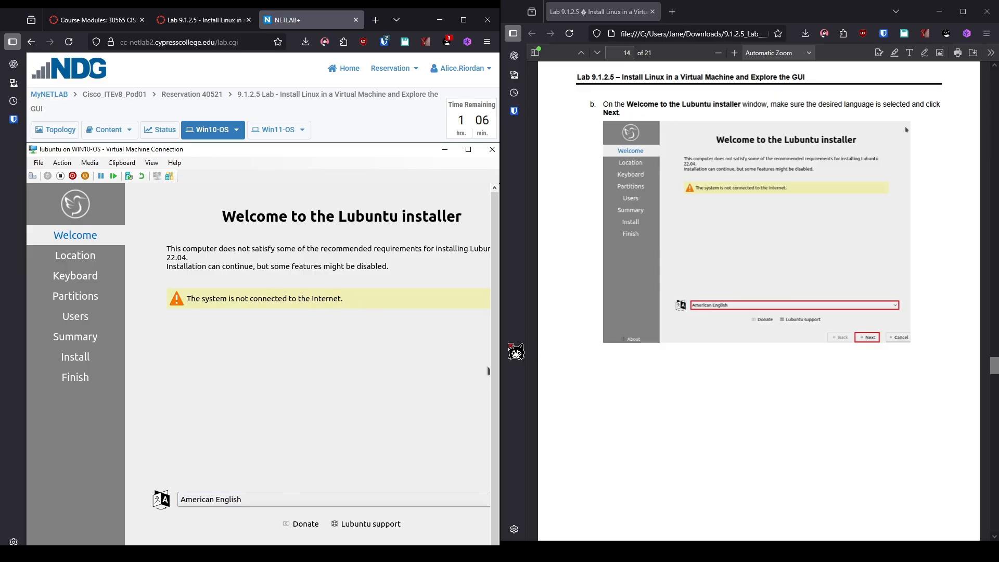
pyautogui.scroll(-1, 496, 364)
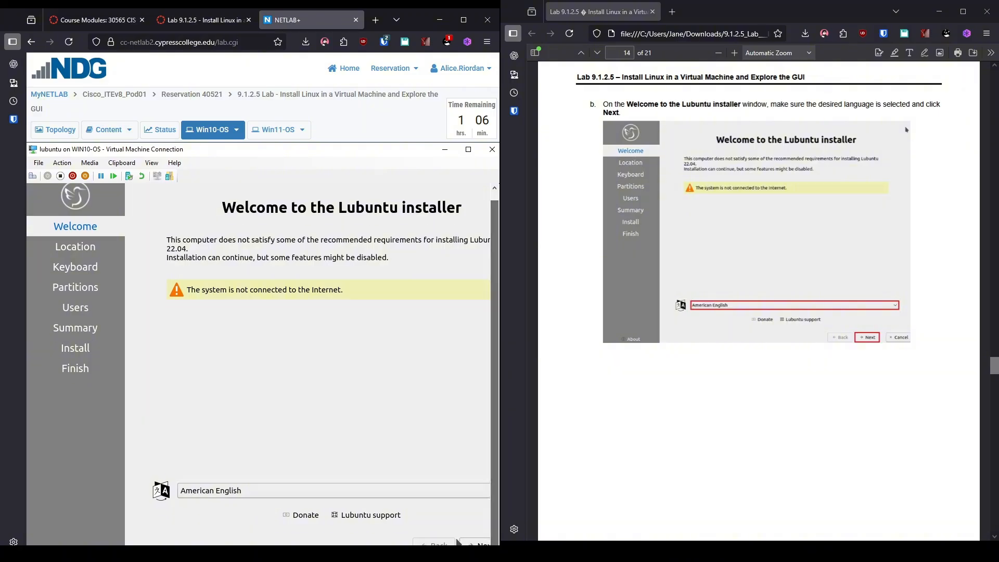
# Accept America/New York and the default keyboard, then choose Erase disk on Partitions.
pyautogui.click(475, 543)
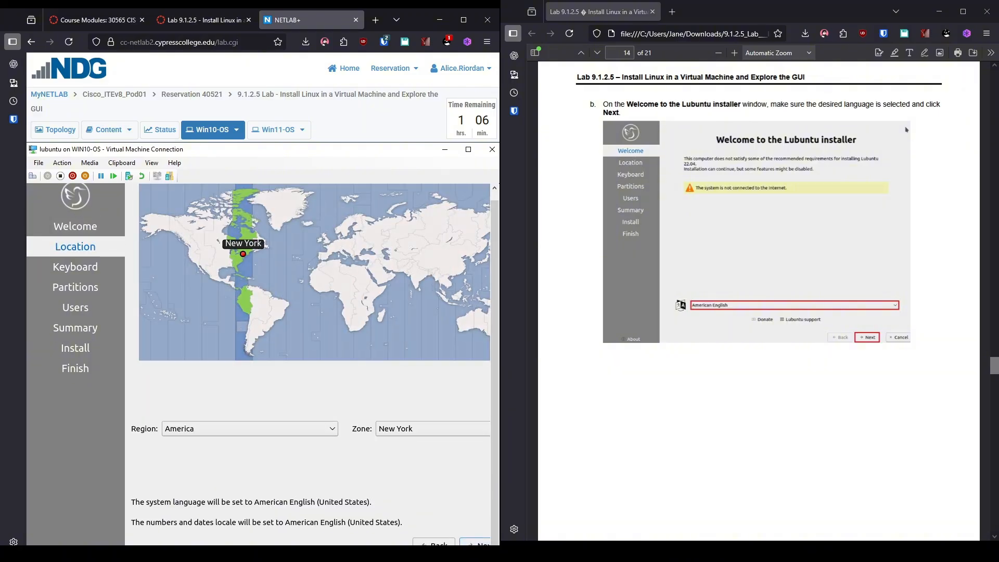
pyautogui.scroll(-10, 651, 431)
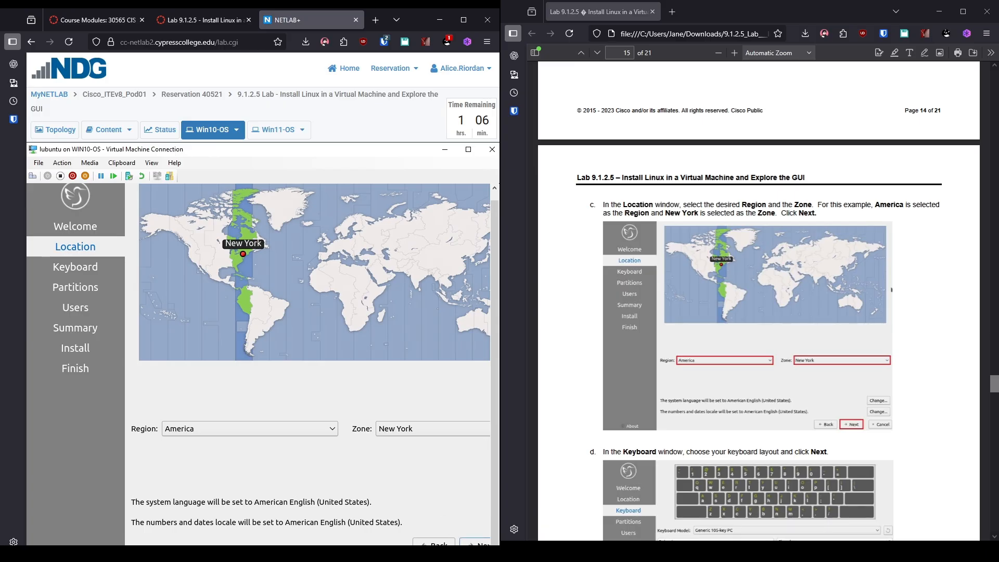
pyautogui.click(477, 543)
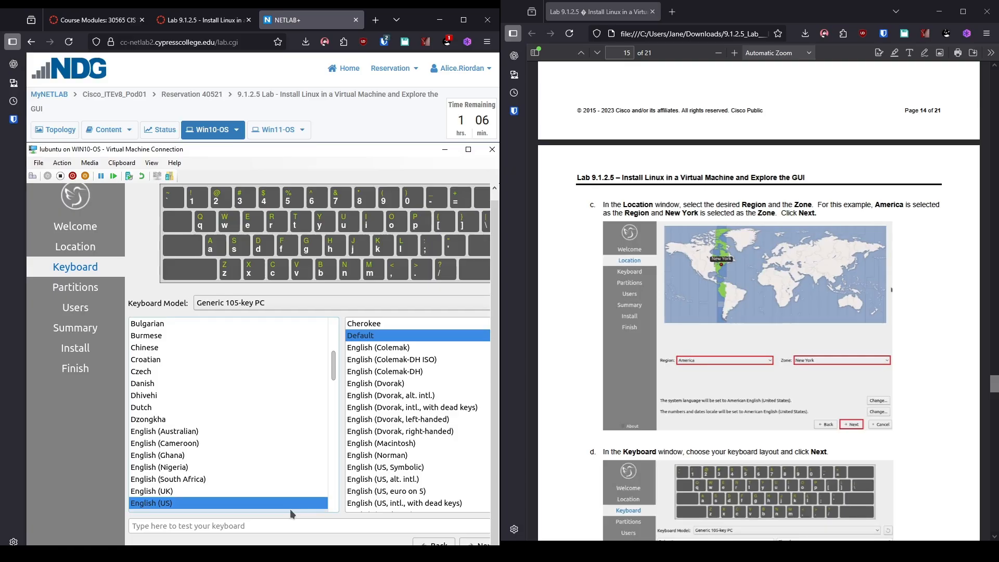
pyautogui.click(477, 543)
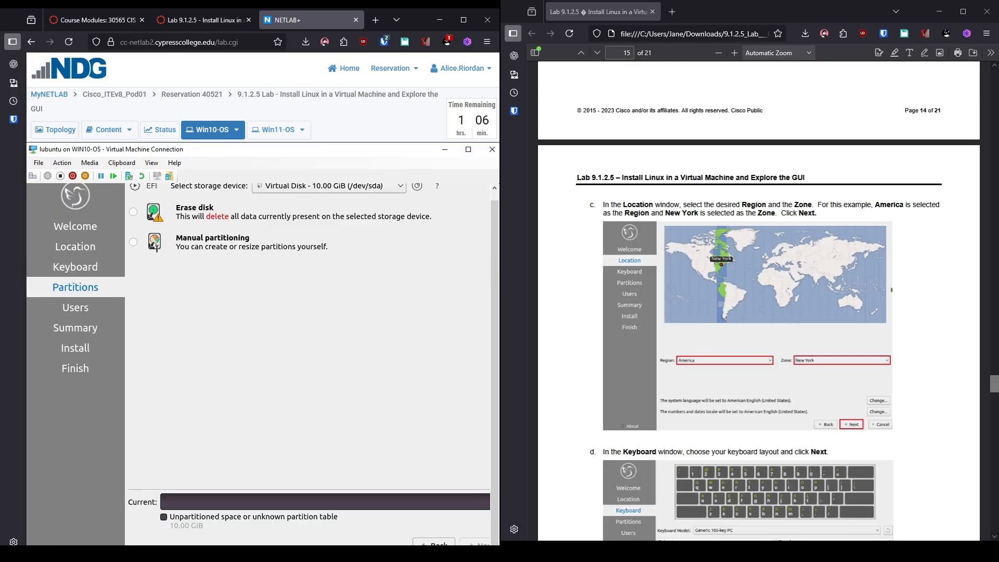
pyautogui.scroll(-8, 687, 384)
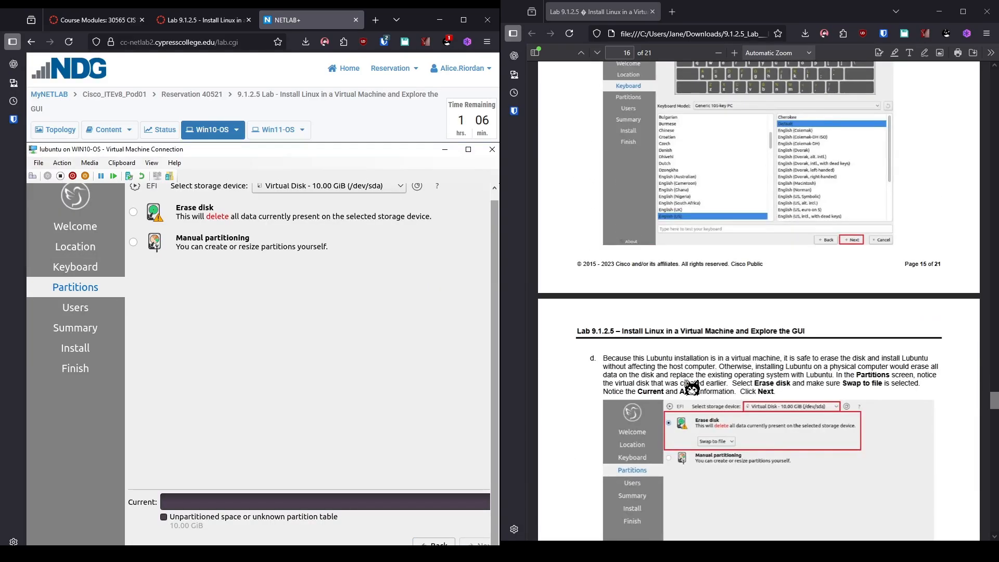
pyautogui.click(133, 211)
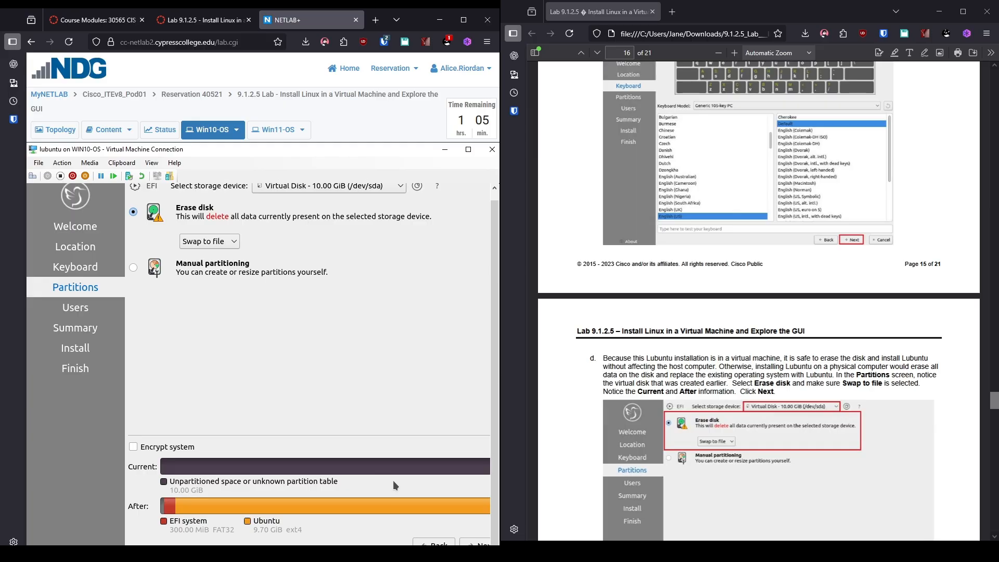
# Create the user sysadmin, enter the account password in both fields, and continue to the summary.
pyautogui.click(476, 544)
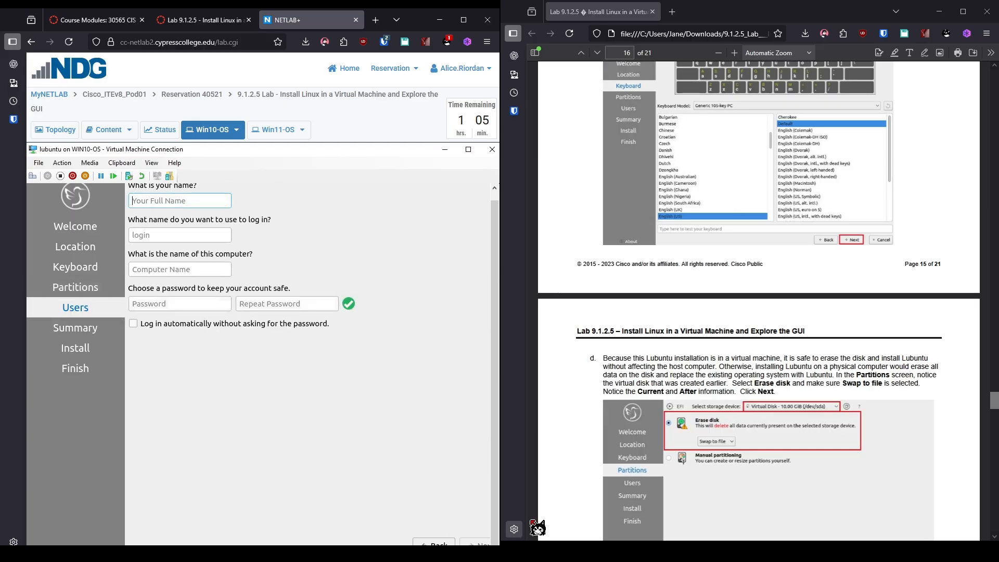
pyautogui.scroll(-10, 632, 475)
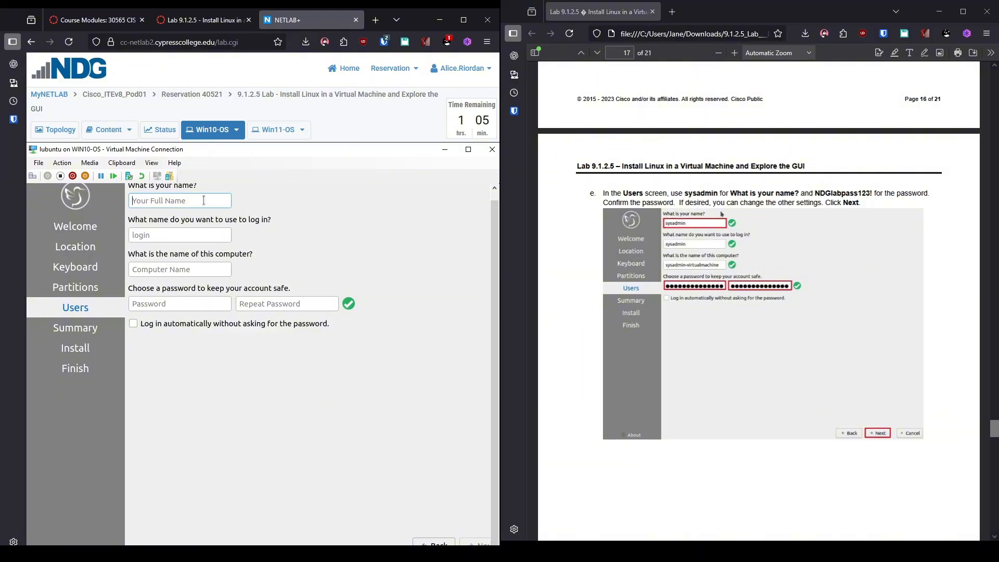
pyautogui.write('sysadmin')
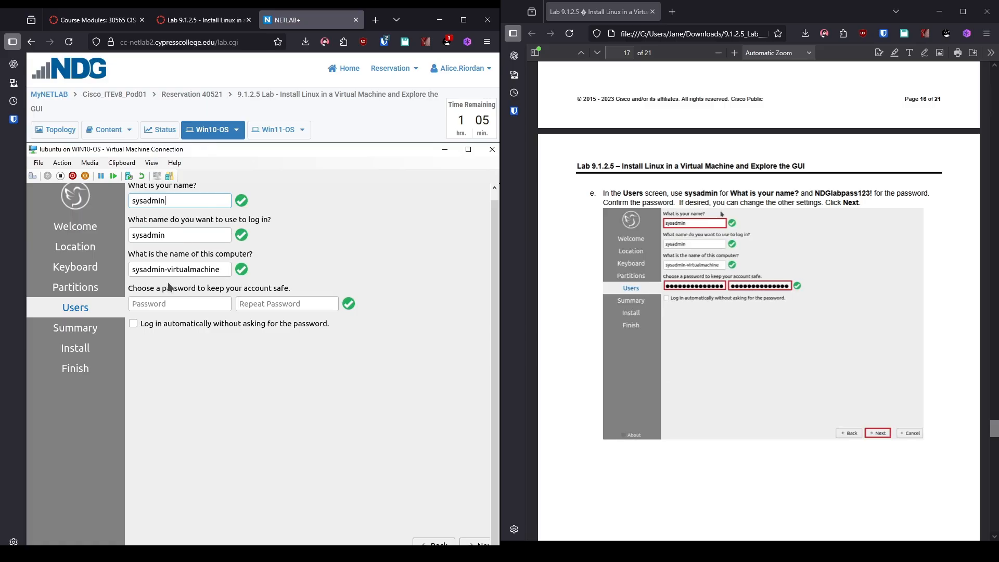
pyautogui.click(152, 306)
pyautogui.write('NDGlab')
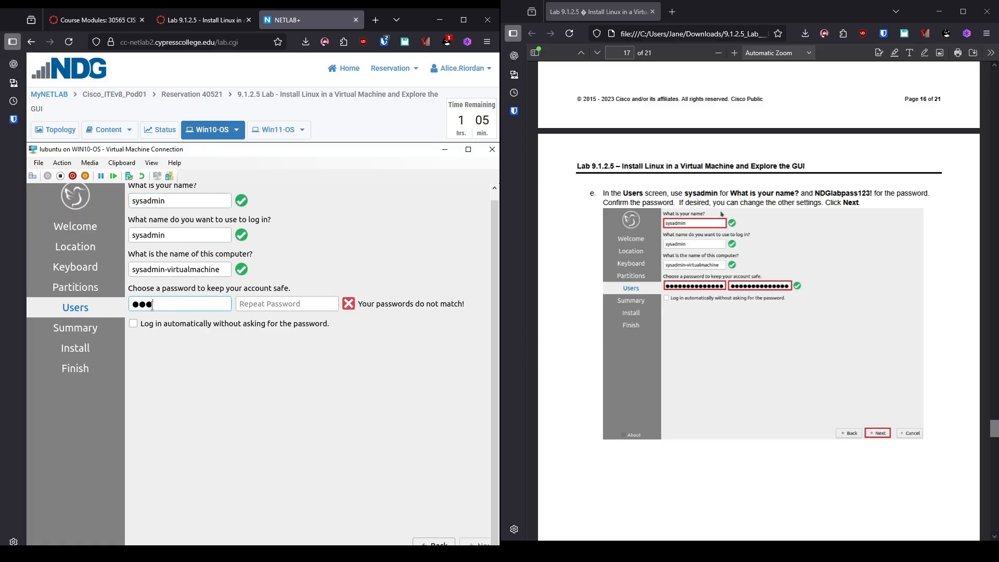
pyautogui.write('pass123!')
pyautogui.press('Tab')
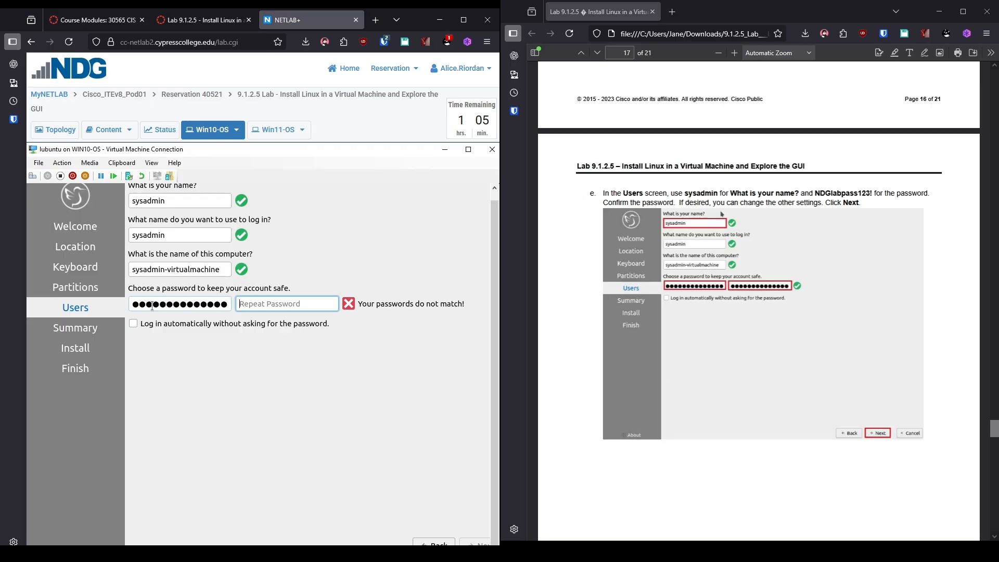
pyautogui.write('NDGlabpass123!')
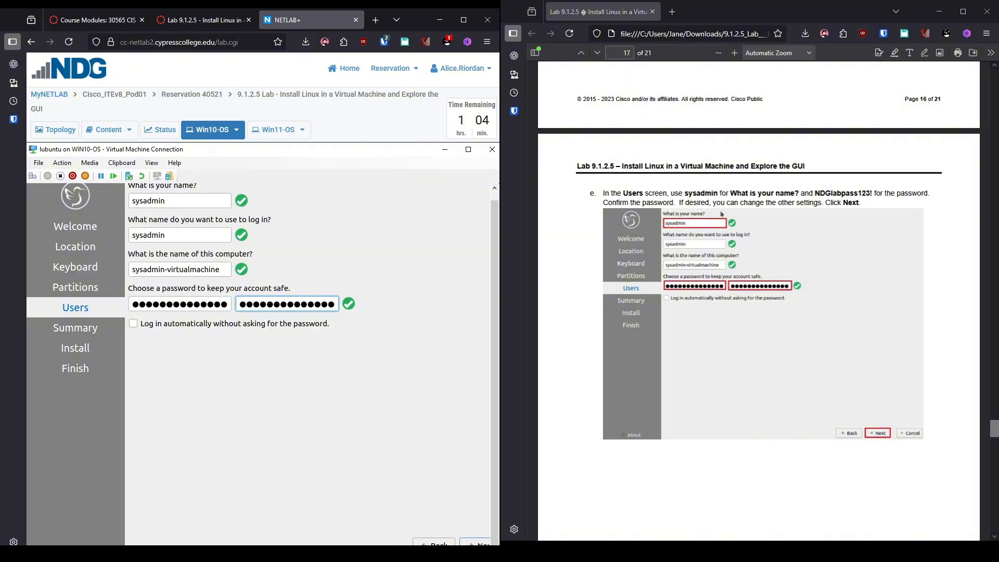
pyautogui.click(475, 543)
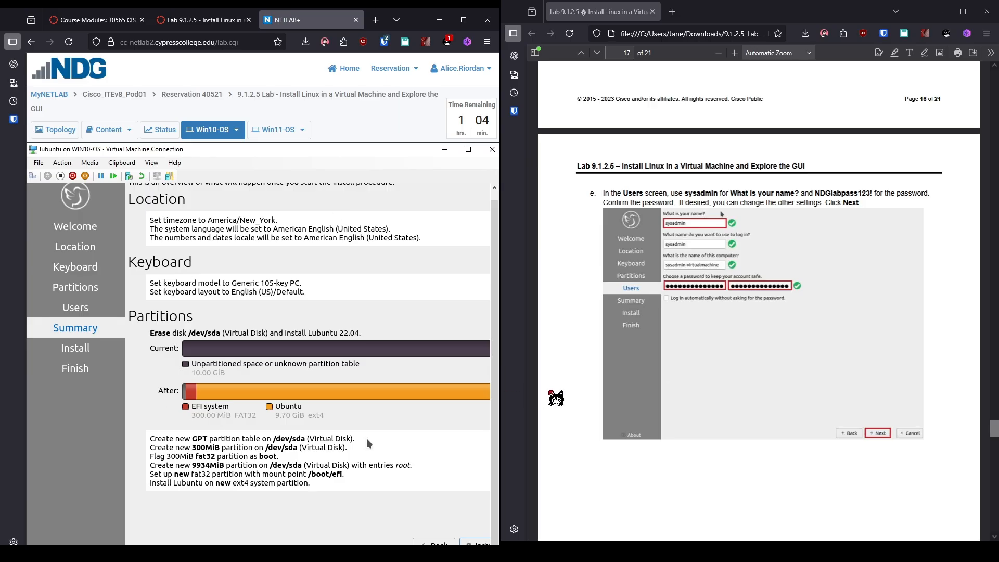
# Click Install, confirm Install now, and wait until the installer shows All done.
pyautogui.scroll(-8, 580, 400)
pyautogui.scroll(-4, 580, 400)
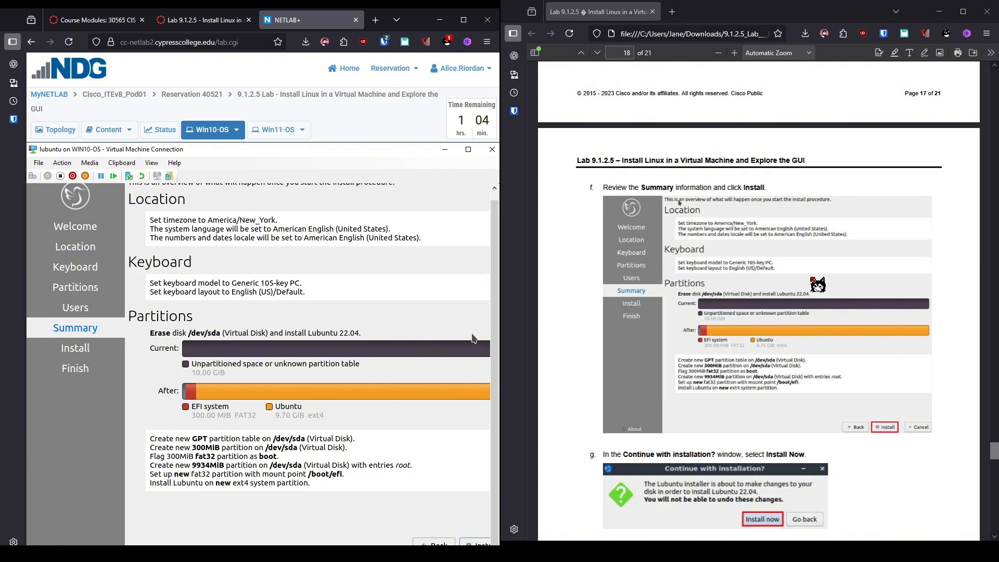
pyautogui.click(478, 542)
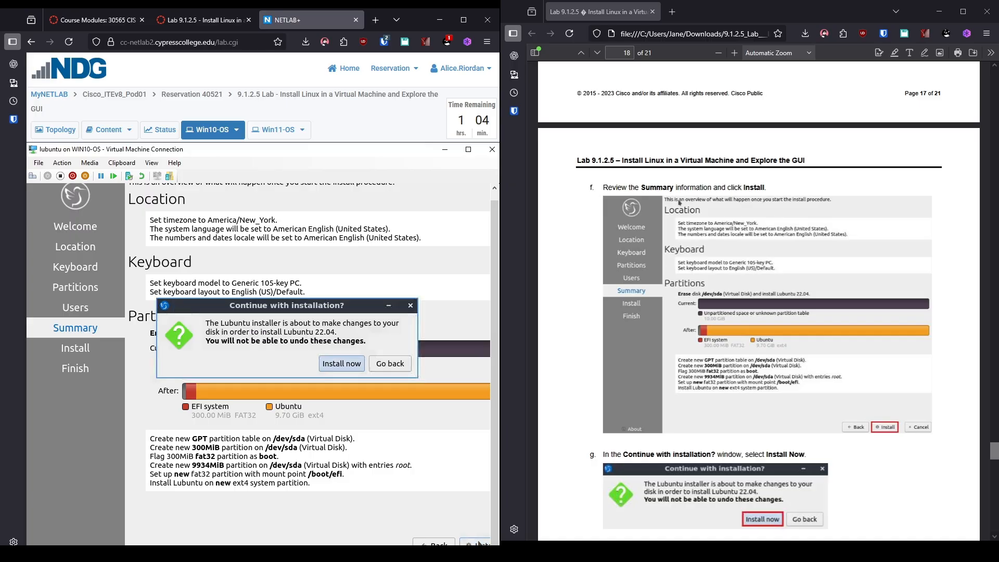
pyautogui.click(341, 364)
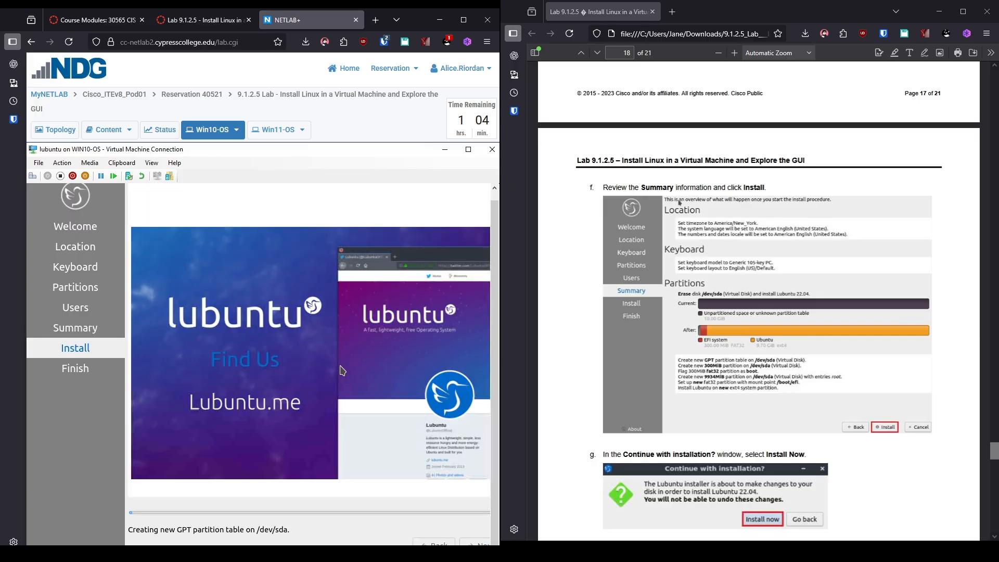
pyautogui.scroll(-8, 822, 342)
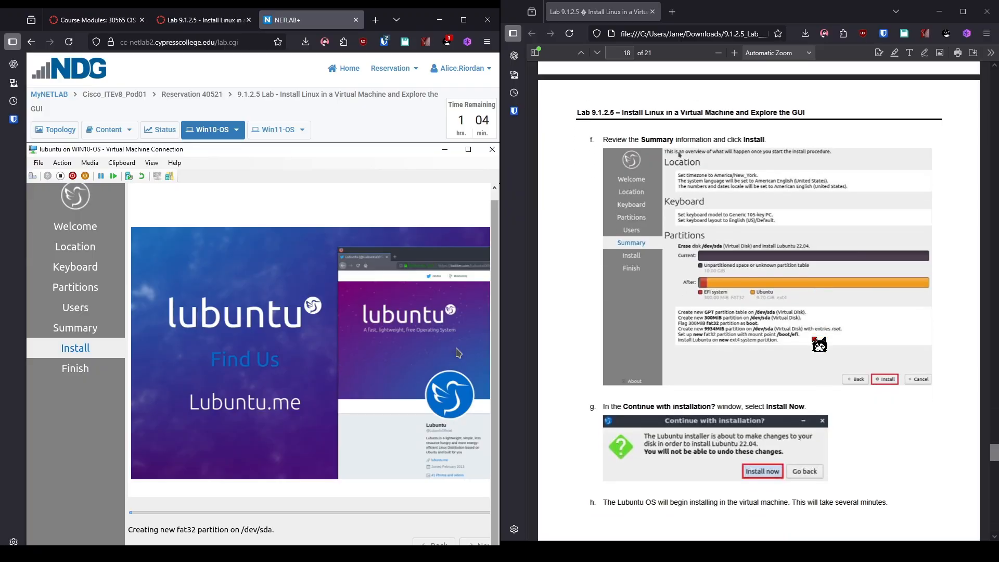
pyautogui.scroll(-5, 818, 346)
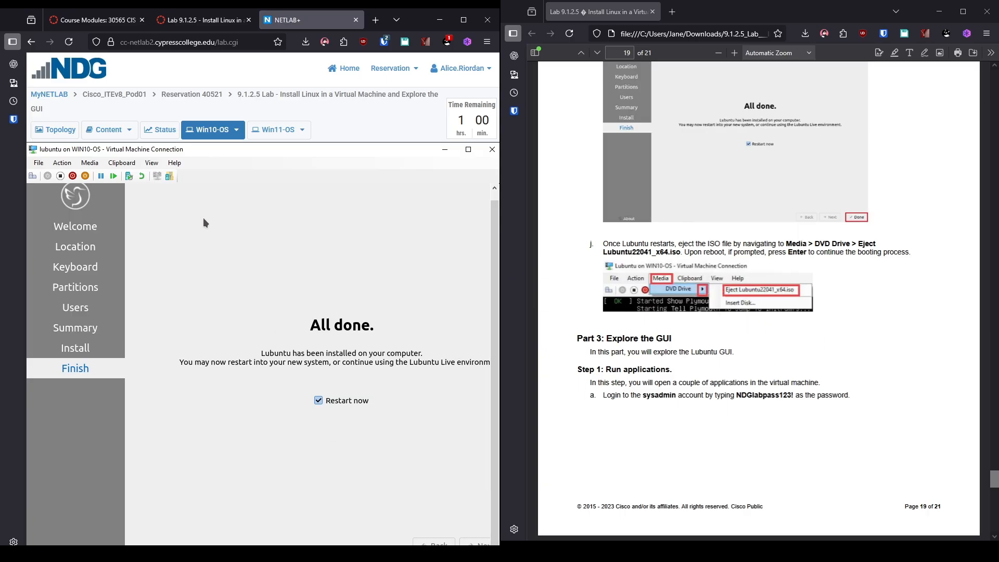
# Eject Lubuntu22041_x64.iso from the VM's DVD drive via the Media menu.
pyautogui.click(90, 163)
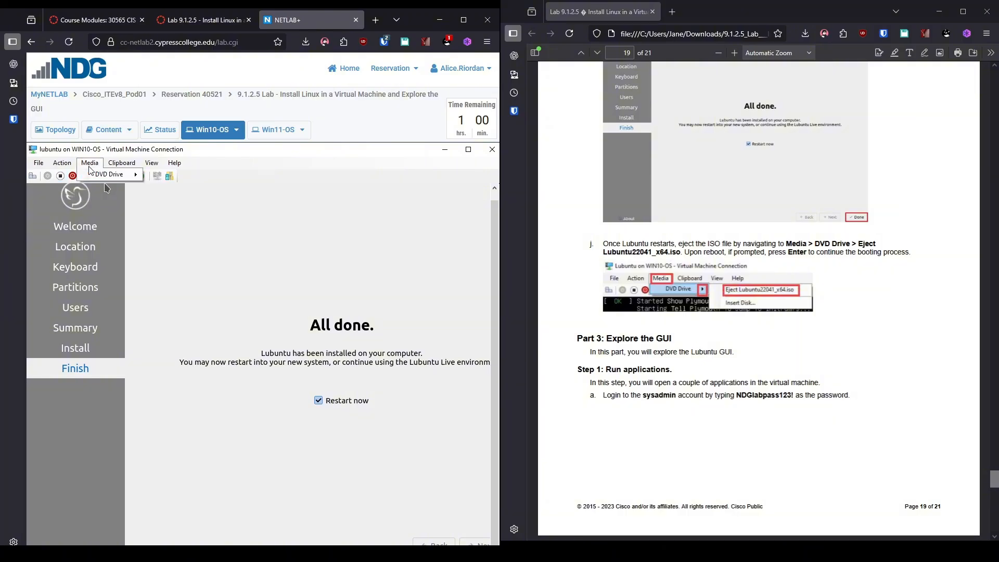
pyautogui.moveTo(102, 176)
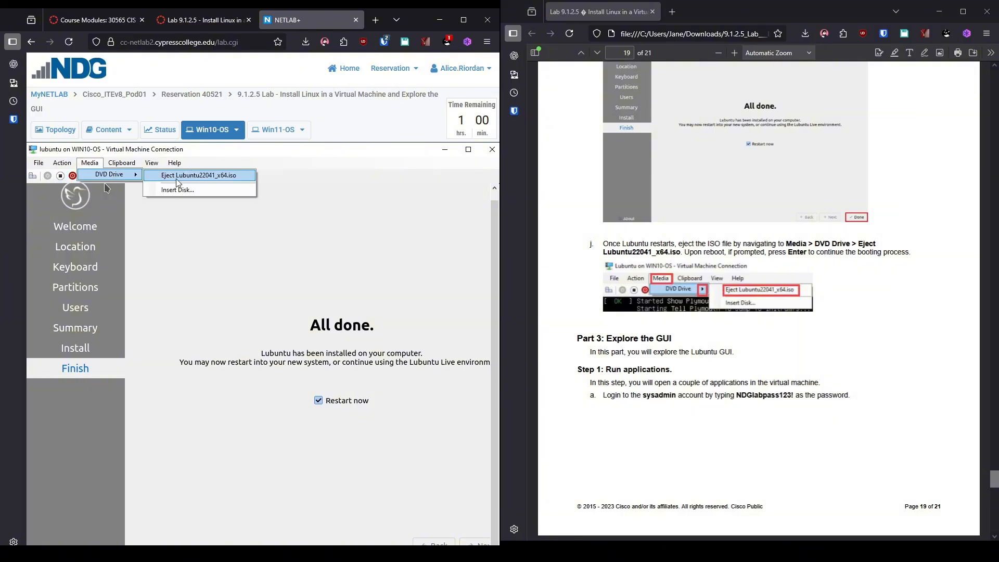
pyautogui.click(192, 177)
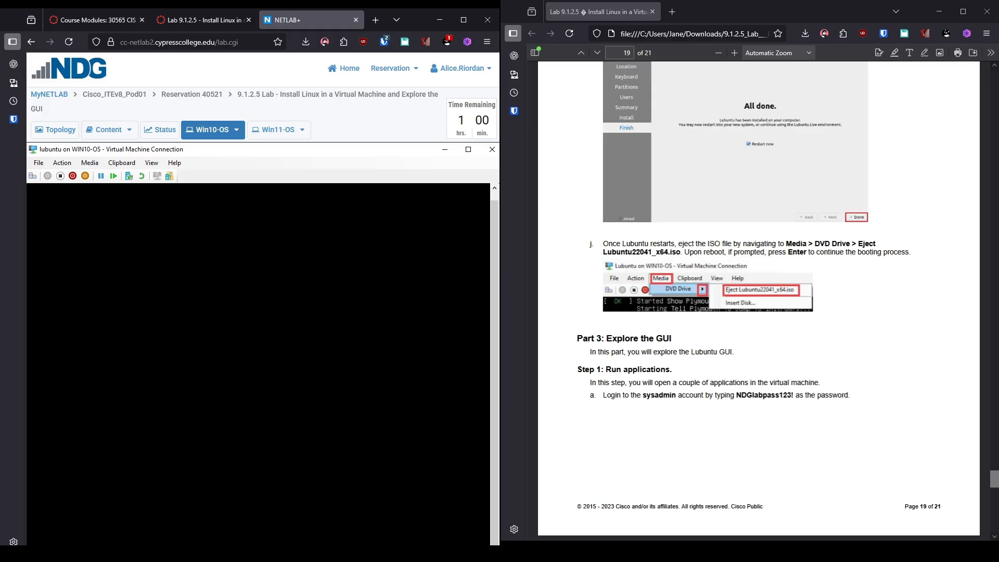
# Shut down the virtual machine, confirm, and start it again.
pyautogui.click(78, 178)
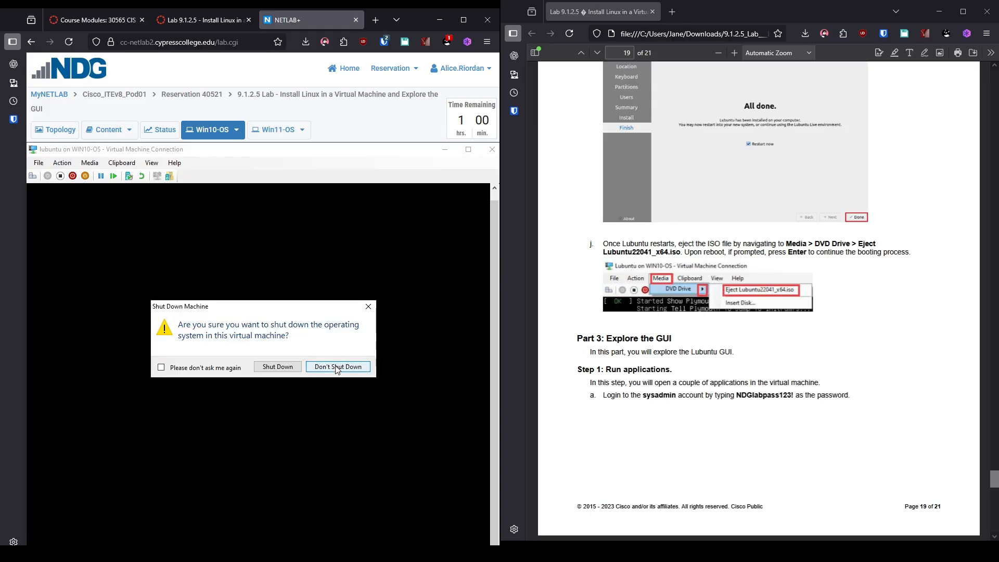
pyautogui.click(278, 367)
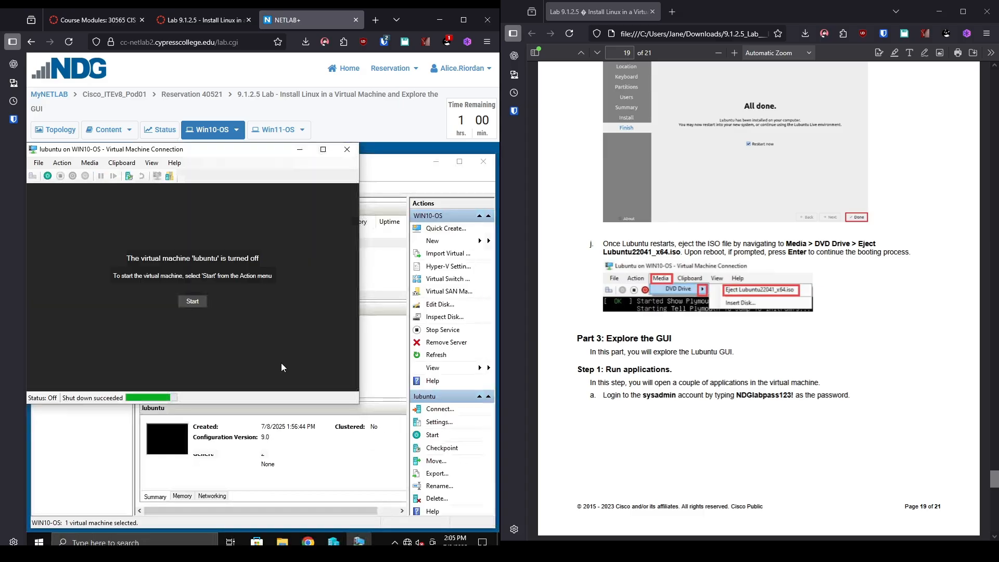
pyautogui.click(193, 302)
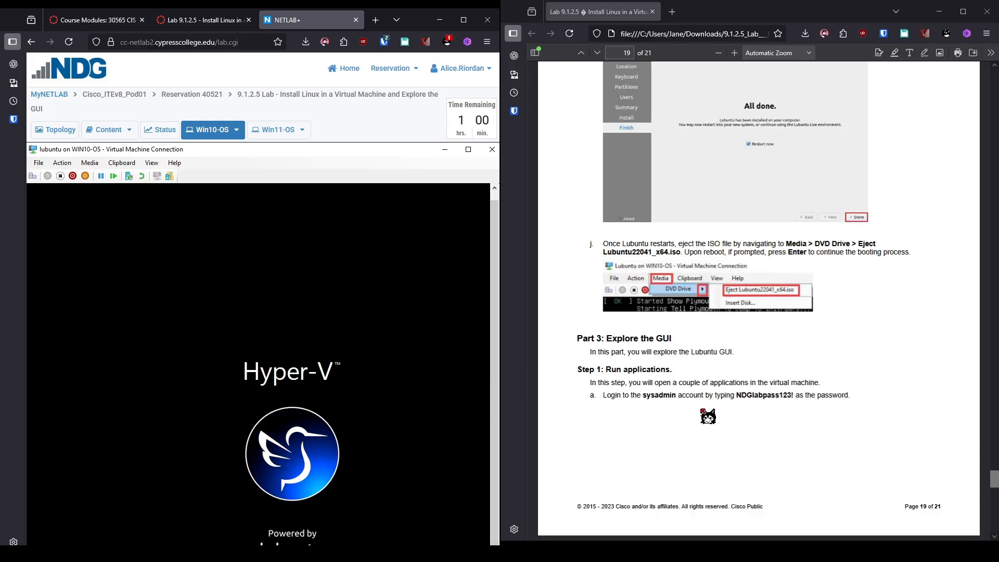
# Log in to Lubuntu as sysadmin with the account password.
pyautogui.scroll(-4, 707, 416)
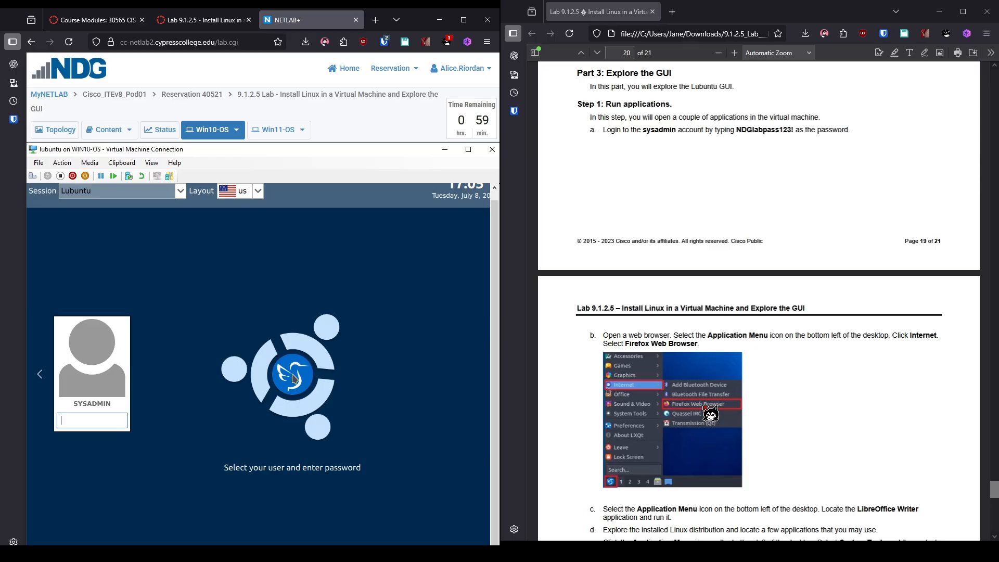
pyautogui.write('NDGlabpass1')
pyautogui.press('Return')
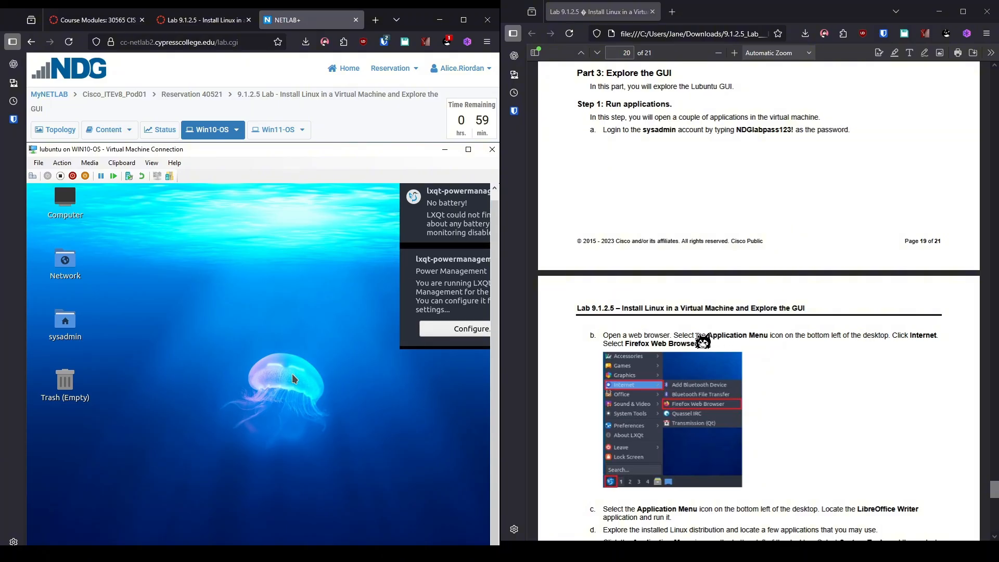
# Switch the Virtual Machine Connection window to Full Screen Mode from the View menu.
pyautogui.click(38, 163)
pyautogui.moveTo(66, 170)
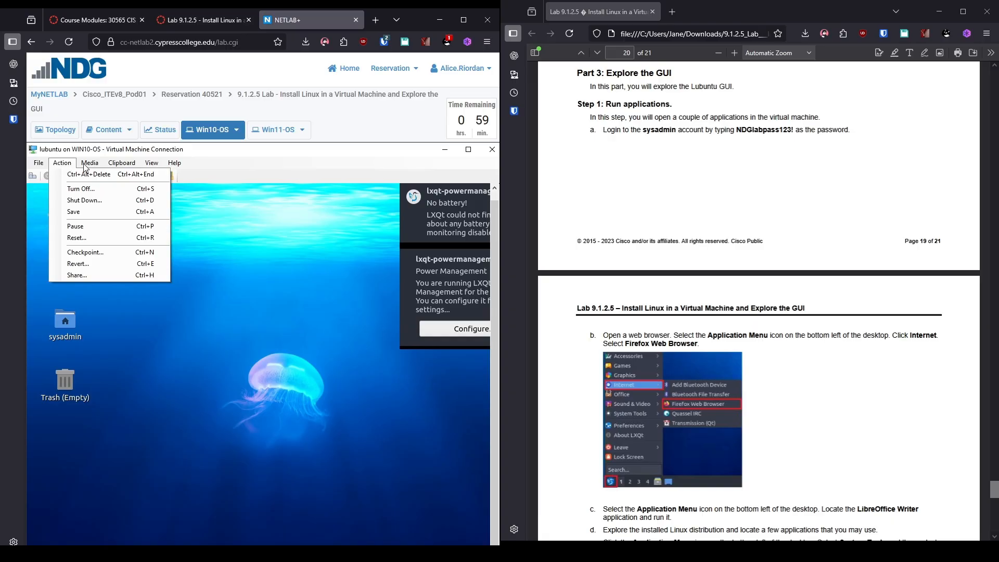
pyautogui.moveTo(155, 167)
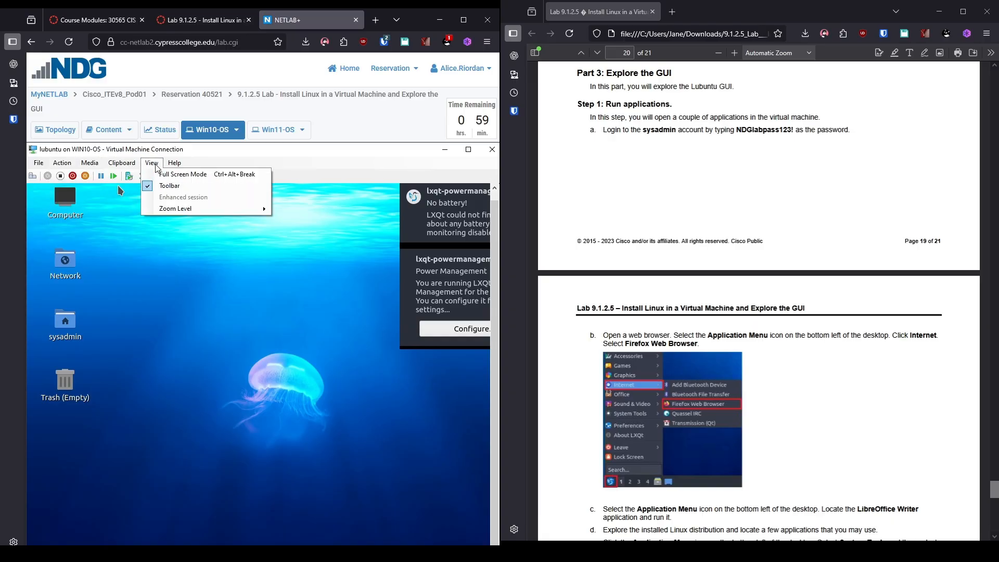
pyautogui.click(167, 176)
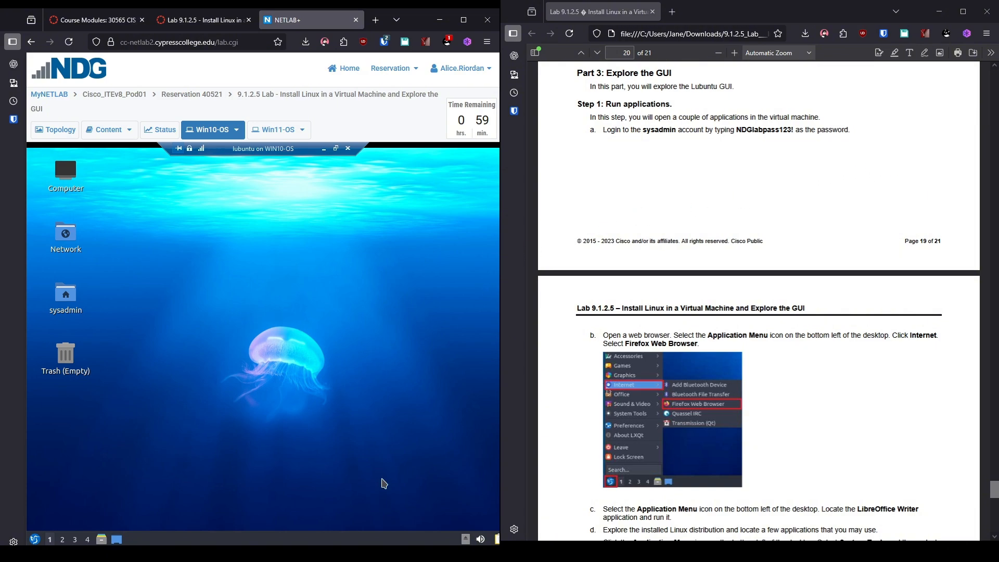
# Launch Firefox from the Application Menu's Internet category.
pyautogui.click(33, 539)
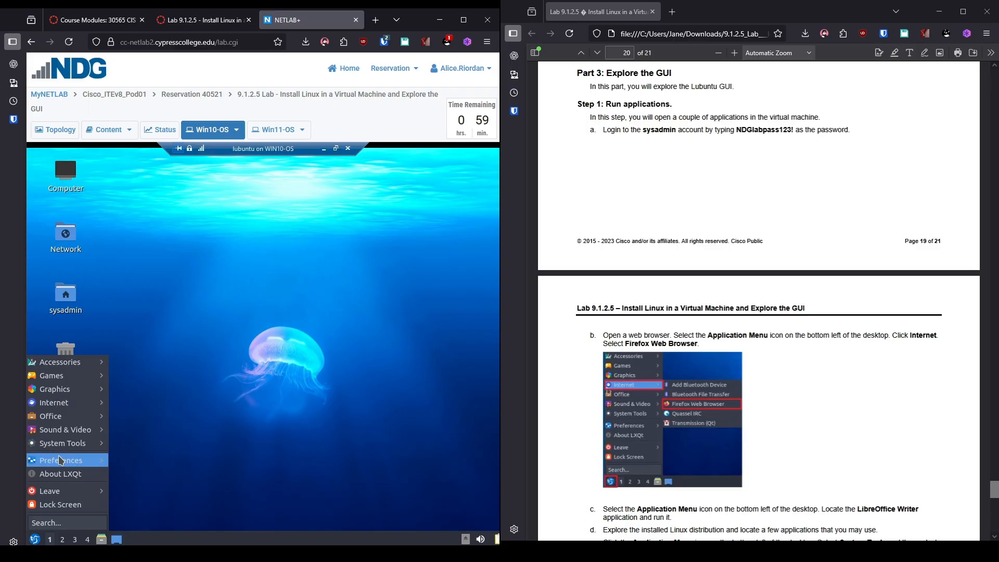
pyautogui.moveTo(93, 409)
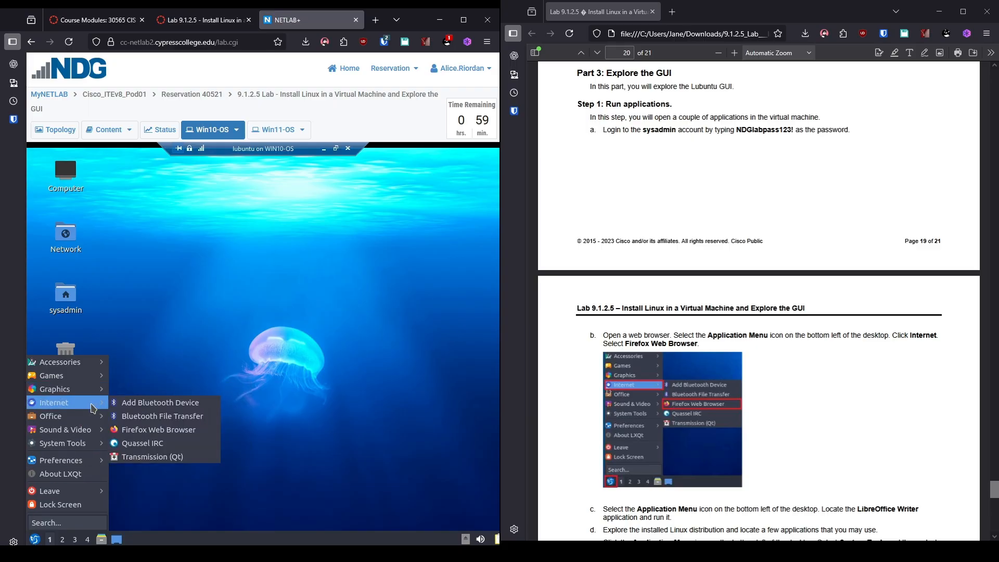
pyautogui.click(142, 430)
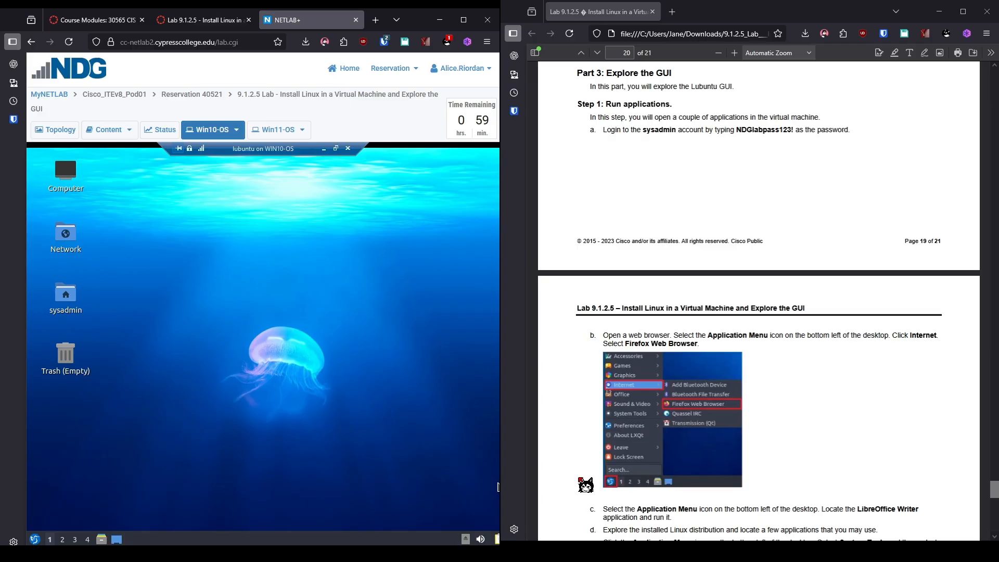
pyautogui.scroll(-3, 586, 485)
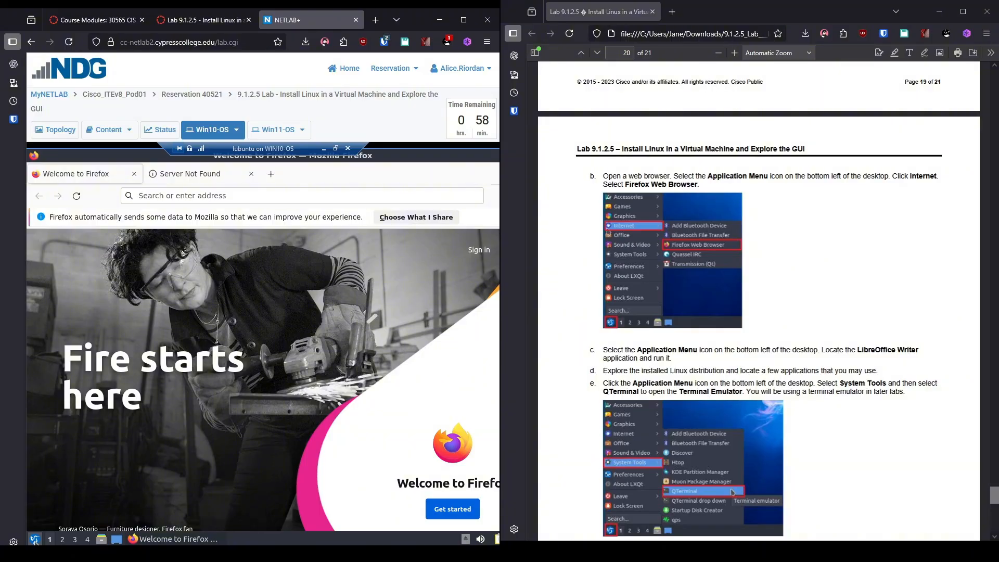
# Launch QTerminal from System Tools, then minimize it.
pyautogui.click(34, 540)
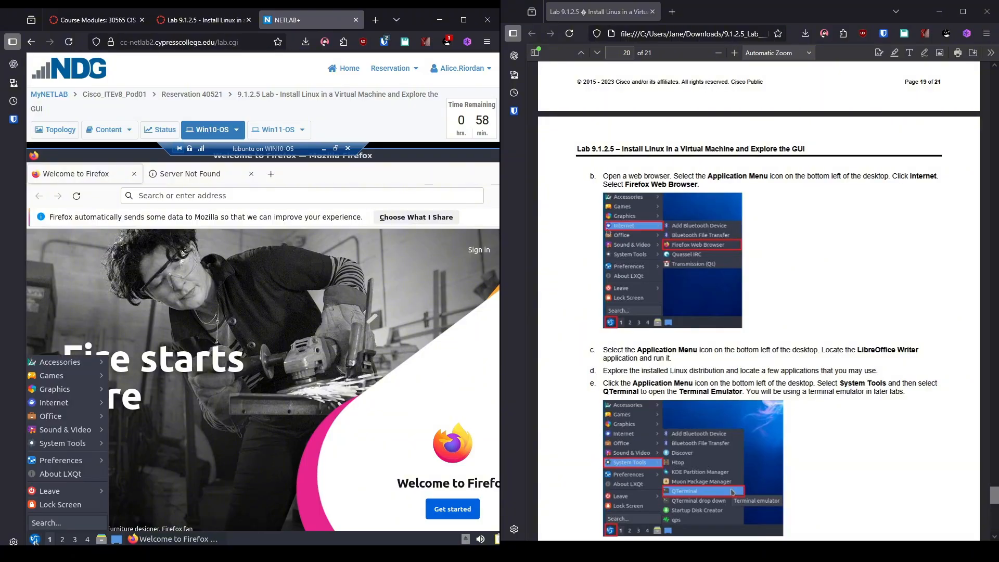
pyautogui.moveTo(91, 450)
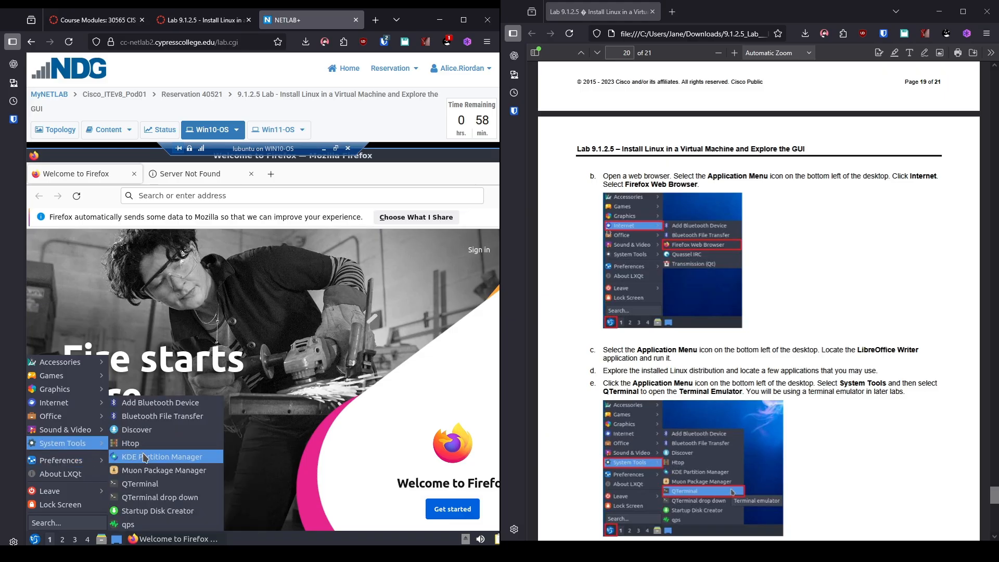
pyautogui.click(155, 489)
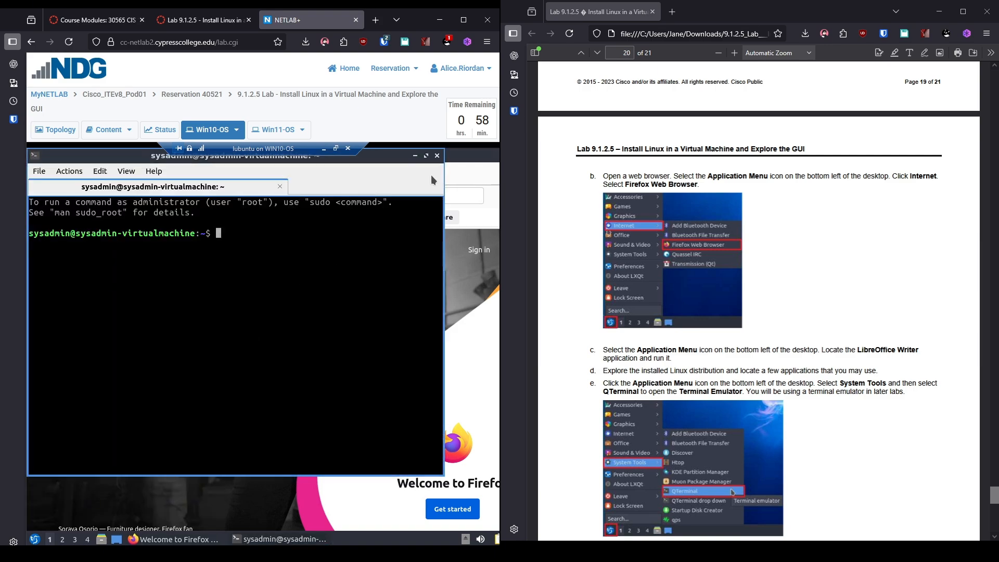
pyautogui.click(419, 156)
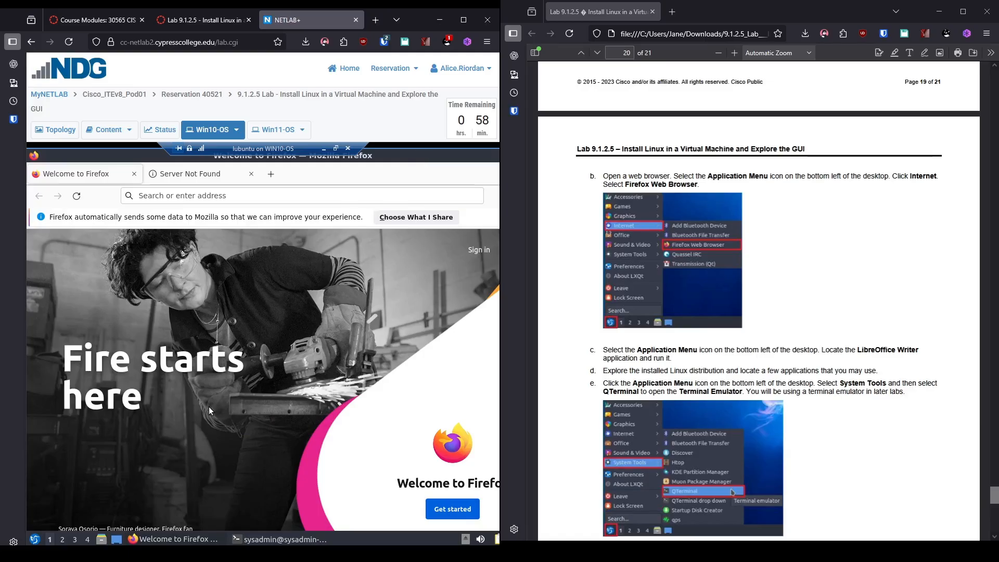
# Launch LibreOffice Writer from Office and dismiss the Tip of the Day.
pyautogui.click(35, 539)
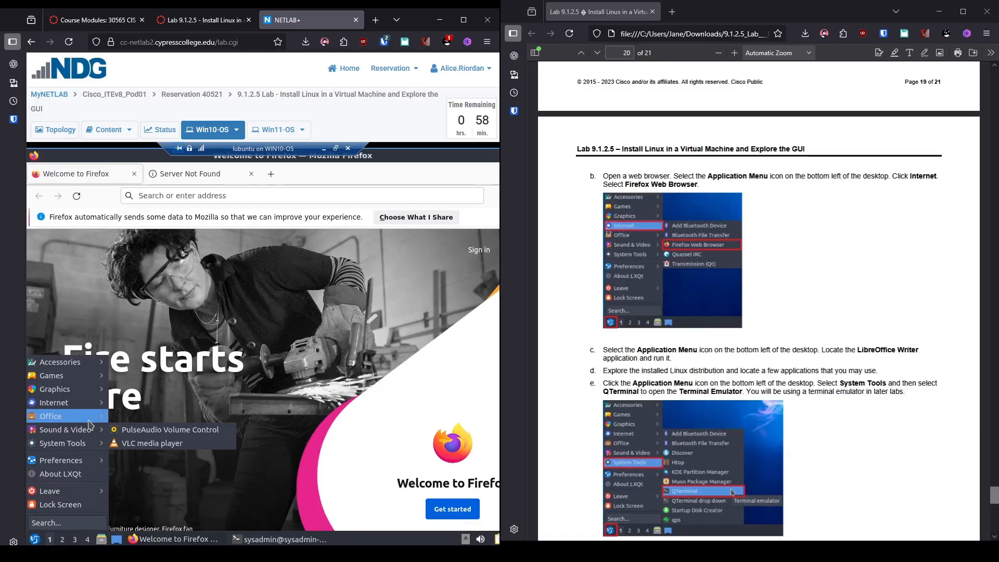
pyautogui.moveTo(91, 420)
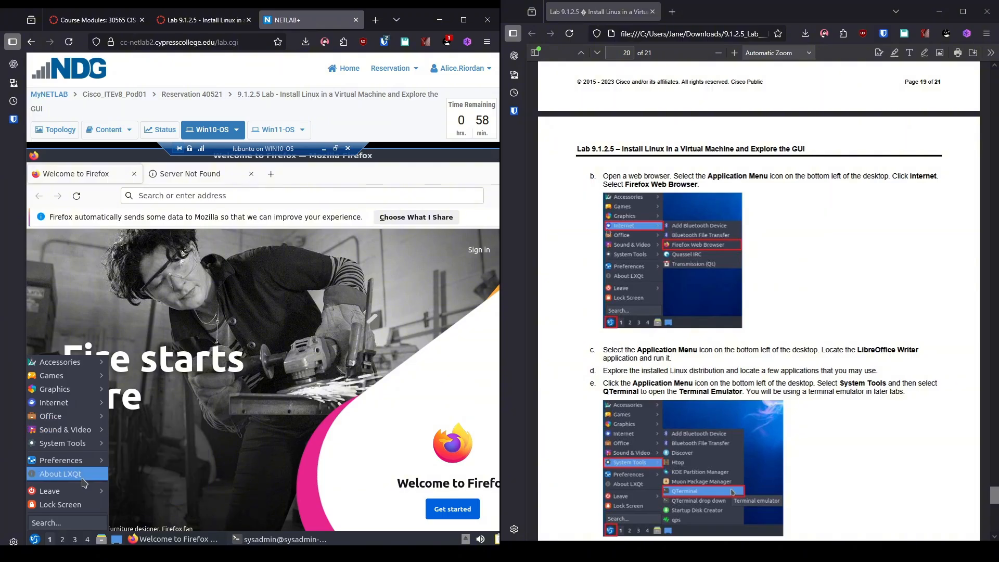
pyautogui.moveTo(93, 450)
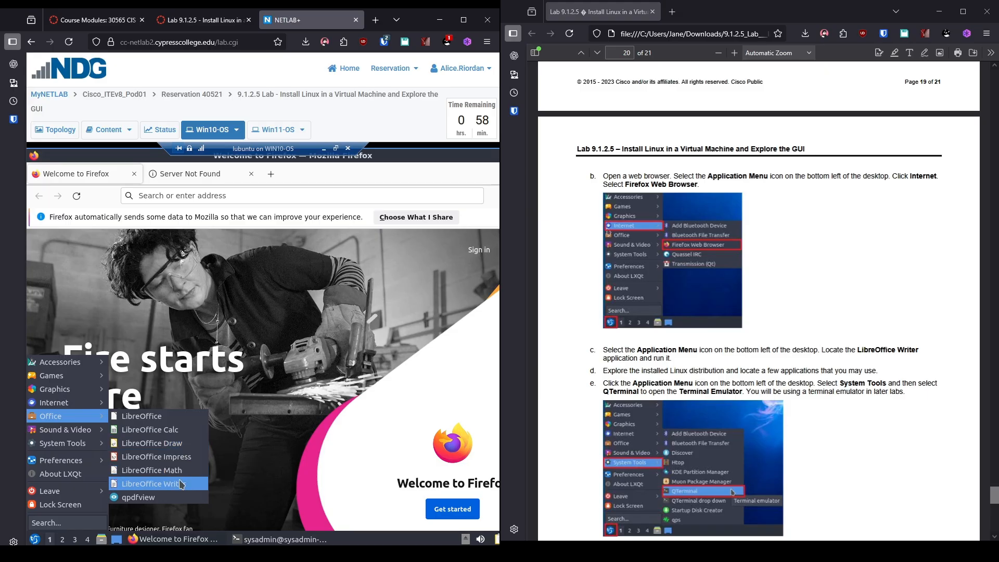
pyautogui.click(179, 484)
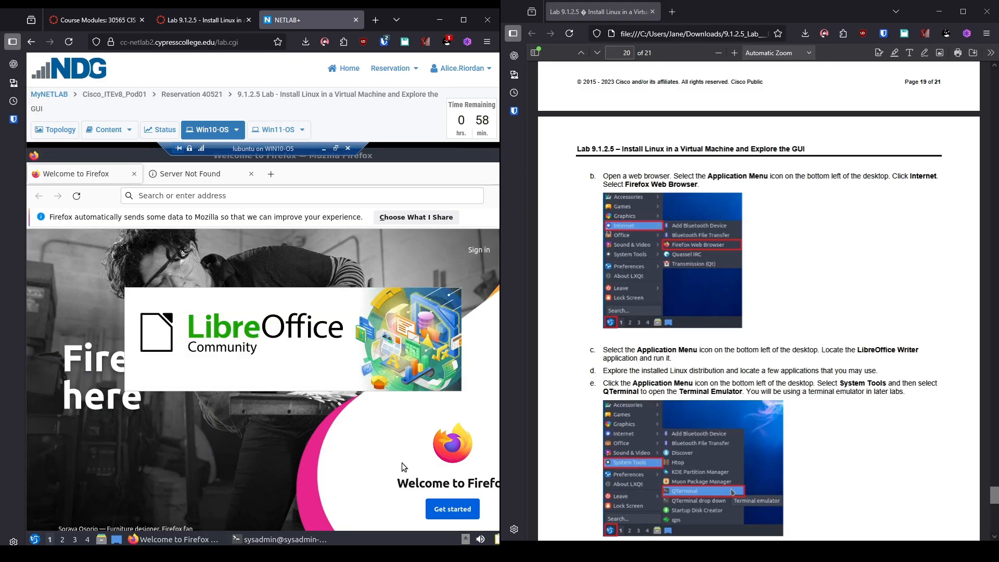
pyautogui.scroll(-4, 826, 445)
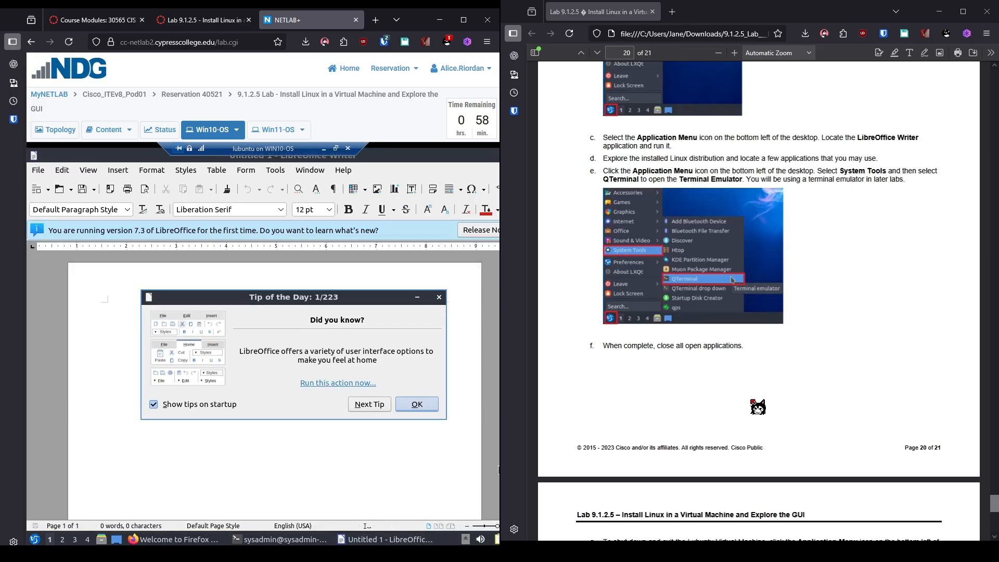
pyautogui.click(430, 410)
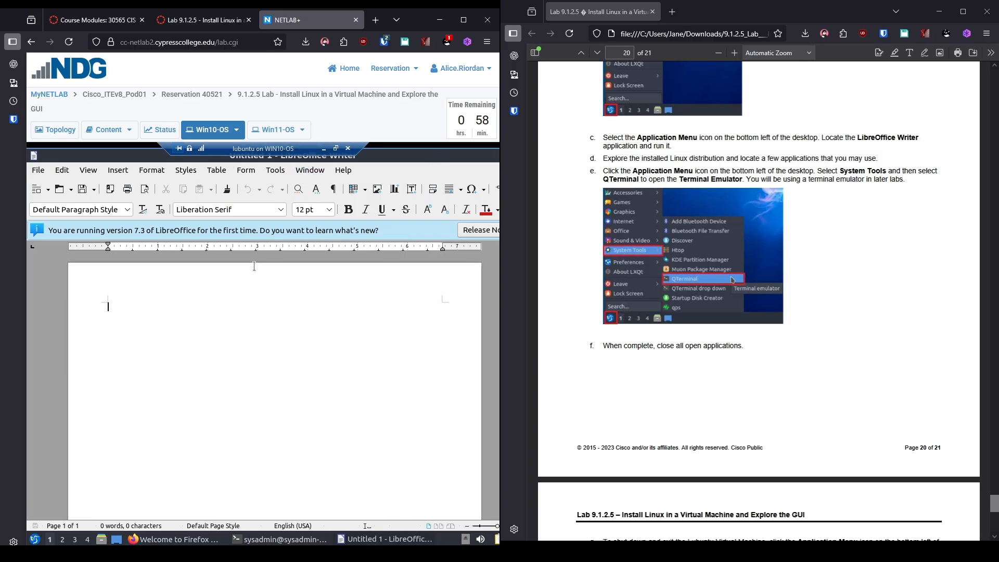
# Close LibreOffice Writer, the terminal (confirming the exit) and Firefox from the taskbar.
pyautogui.click(409, 539)
pyautogui.rightClick(409, 539)
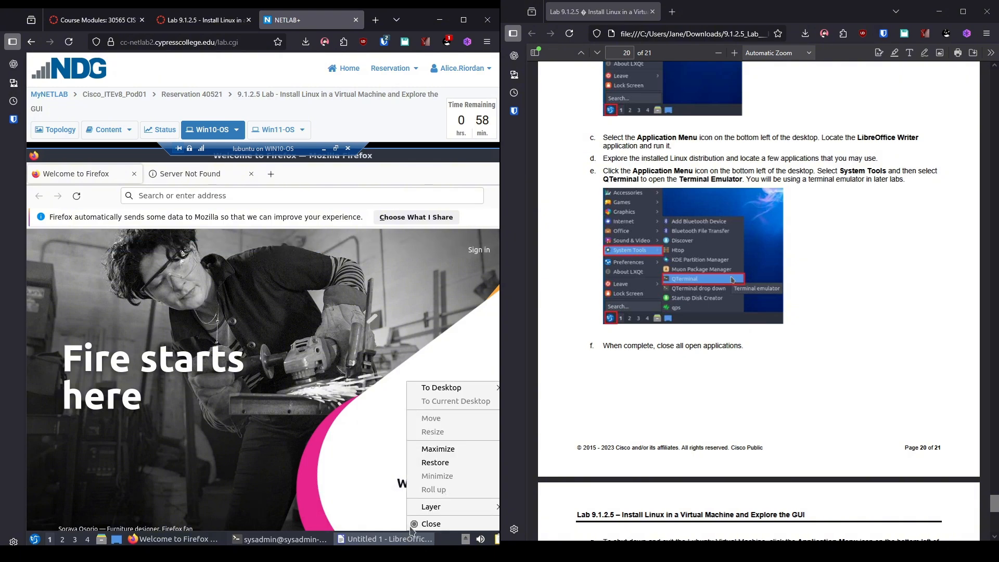
pyautogui.click(420, 523)
pyautogui.rightClick(412, 541)
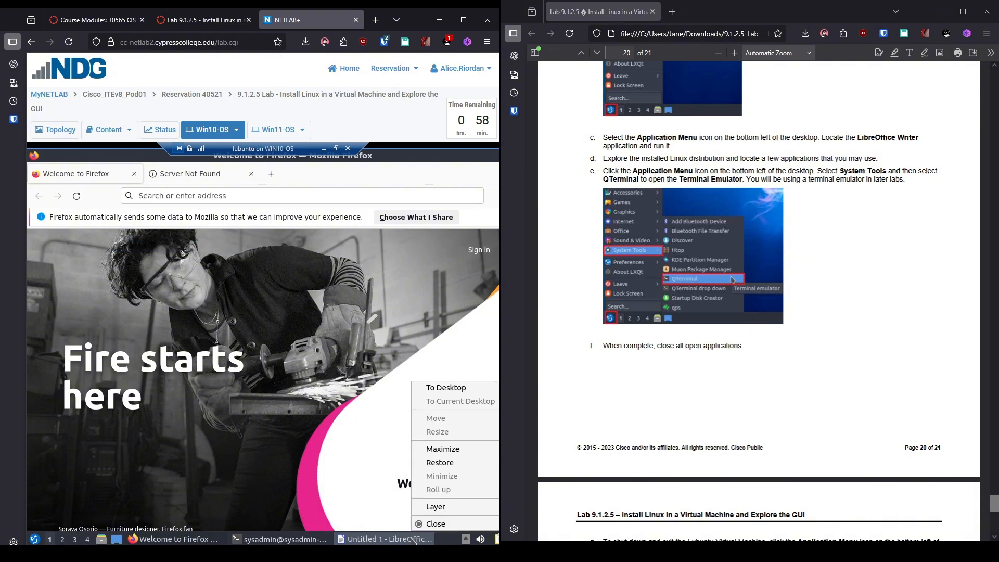
pyautogui.click(421, 526)
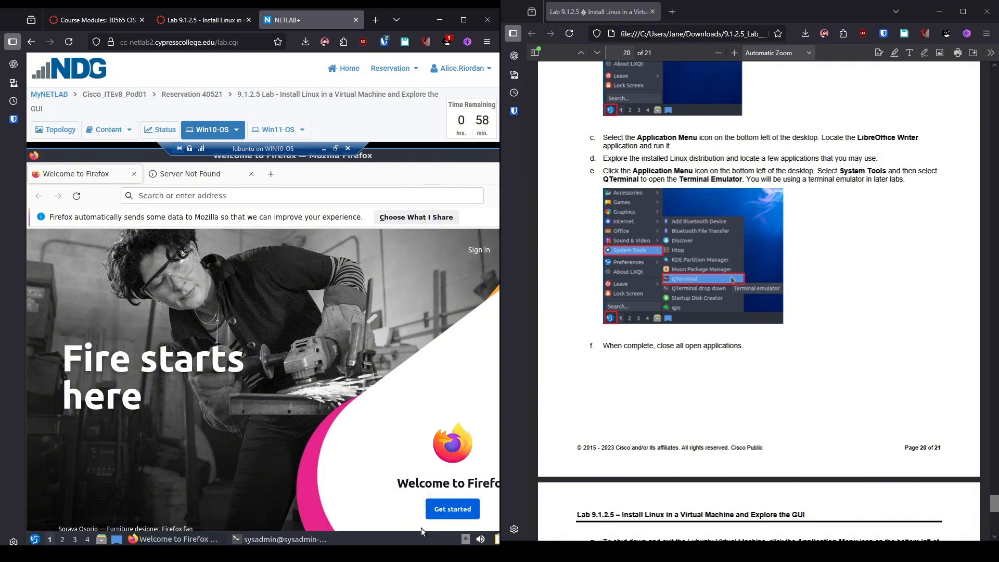
pyautogui.rightClick(325, 541)
pyautogui.click(346, 525)
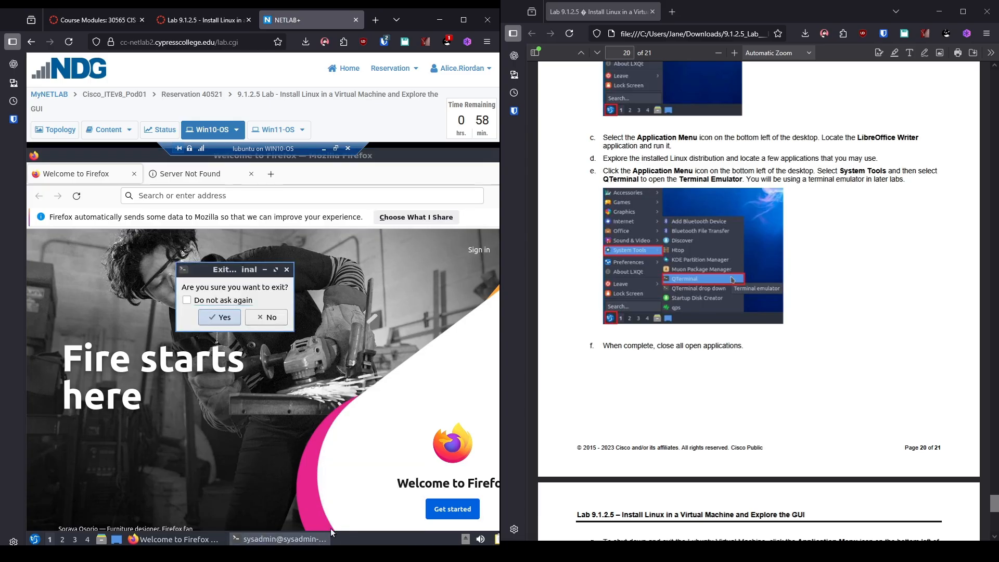
pyautogui.click(222, 319)
pyautogui.rightClick(167, 540)
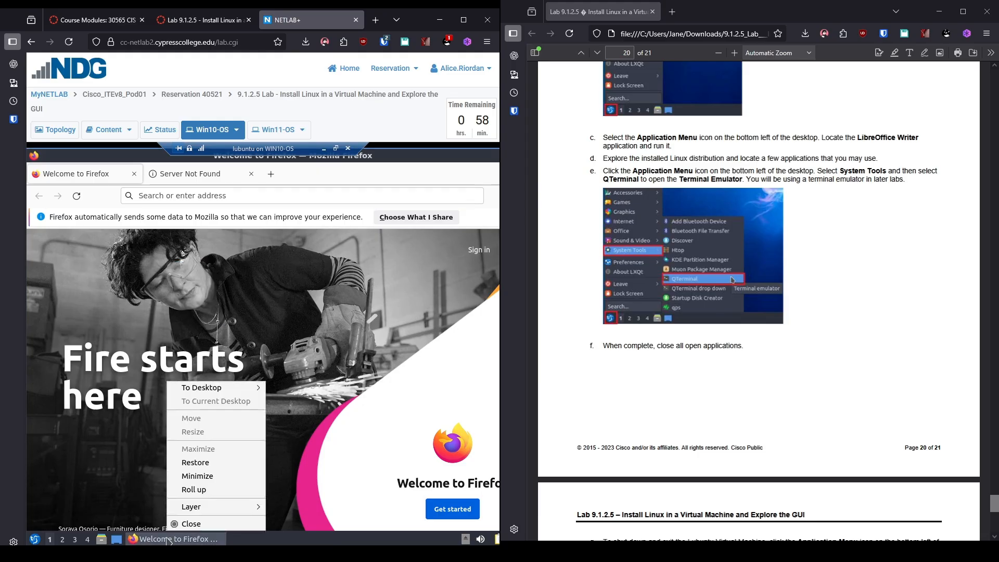
pyautogui.click(183, 524)
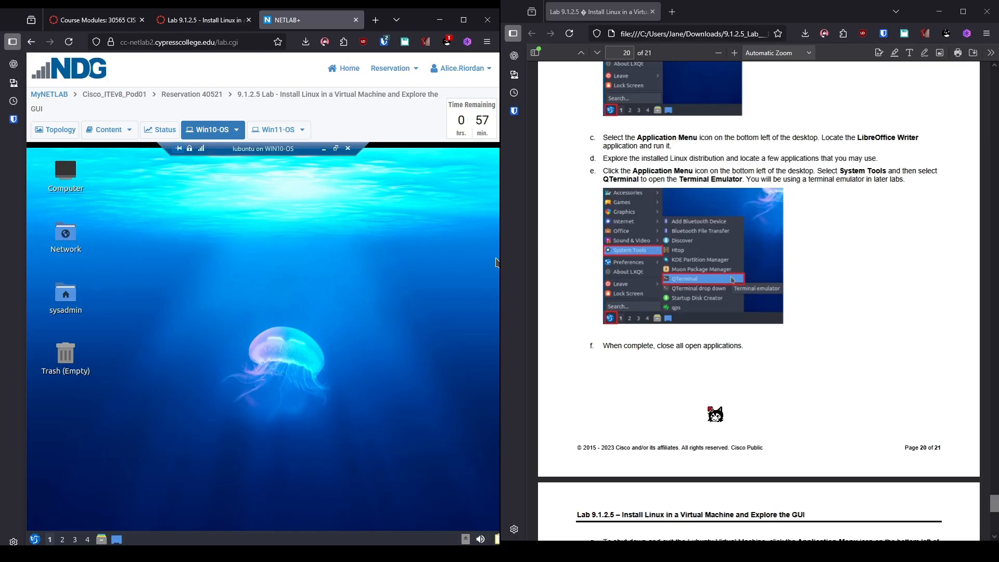
# Shut down Lubuntu from Application Menu > Leave > Shutdown and confirm with Yes.
pyautogui.scroll(-5, 876, 368)
pyautogui.scroll(-2, 877, 368)
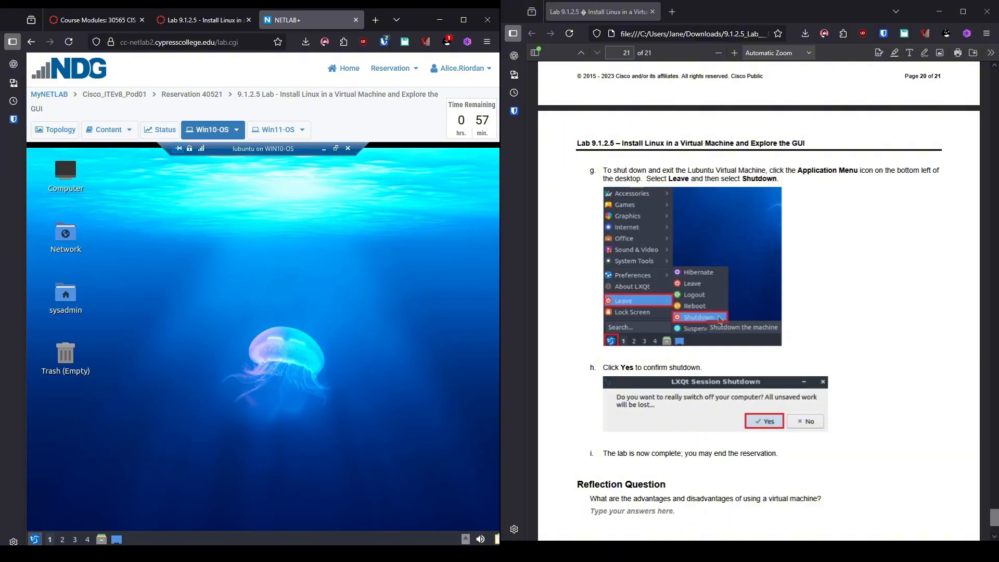
pyautogui.click(34, 540)
pyautogui.moveTo(92, 497)
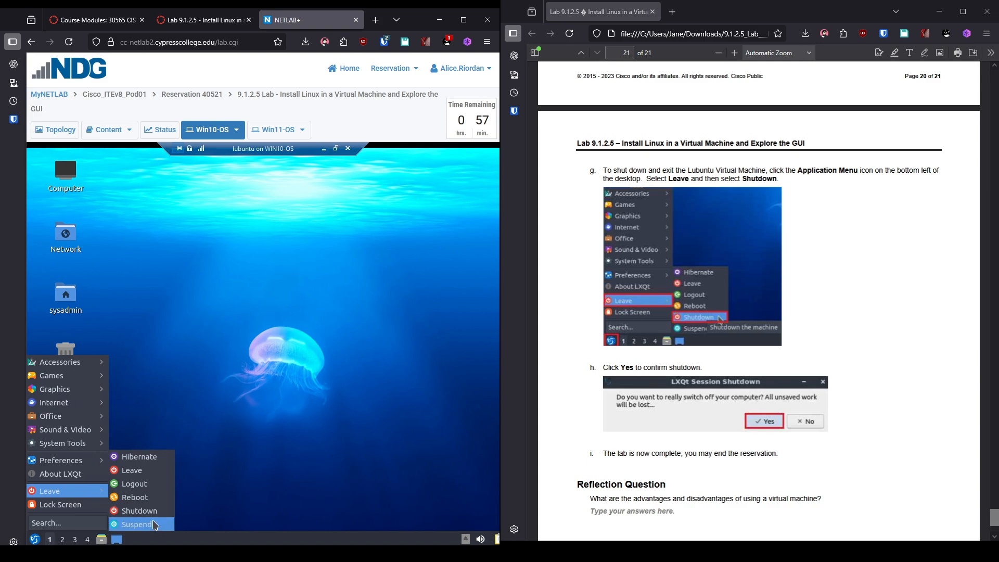
pyautogui.click(139, 510)
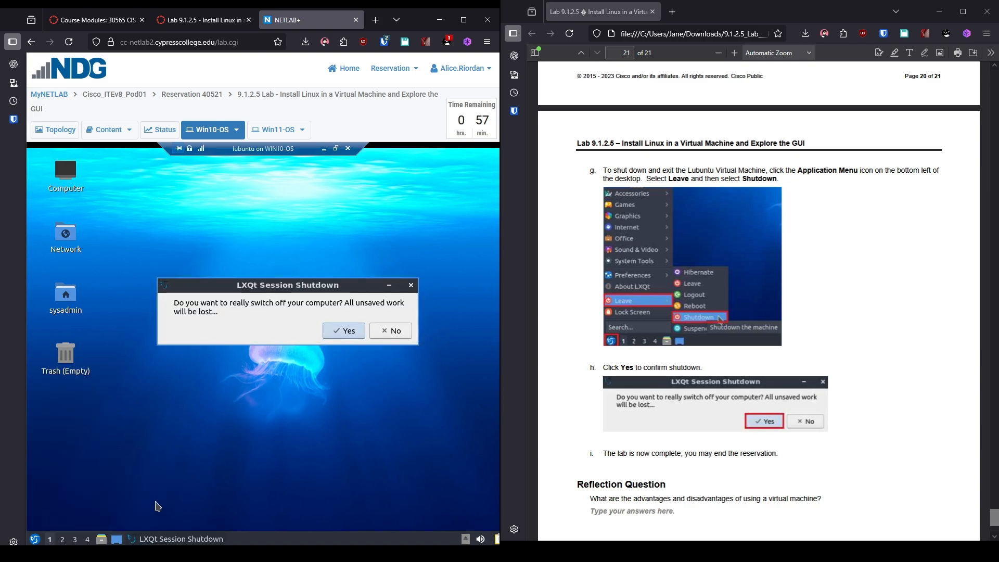
pyautogui.click(351, 332)
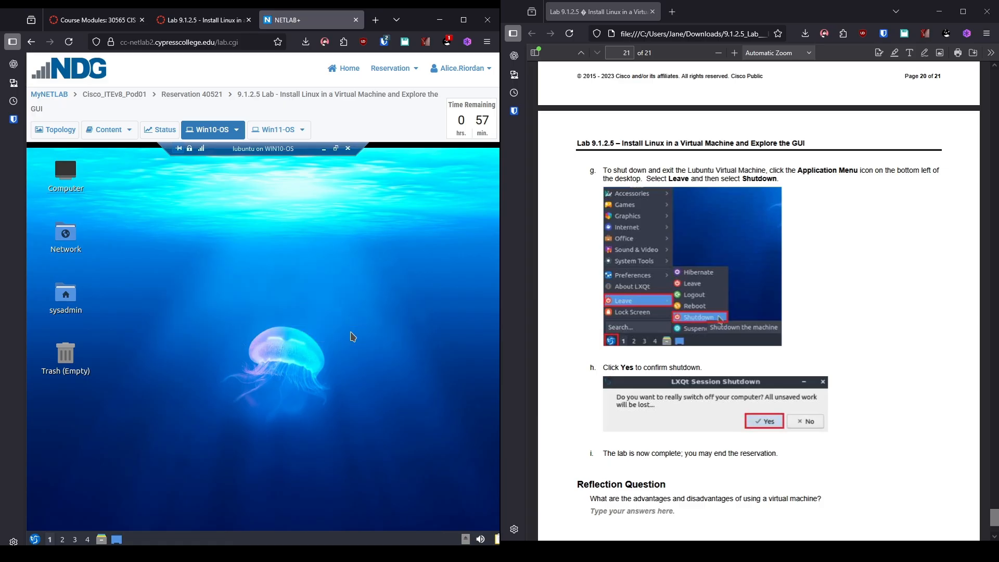